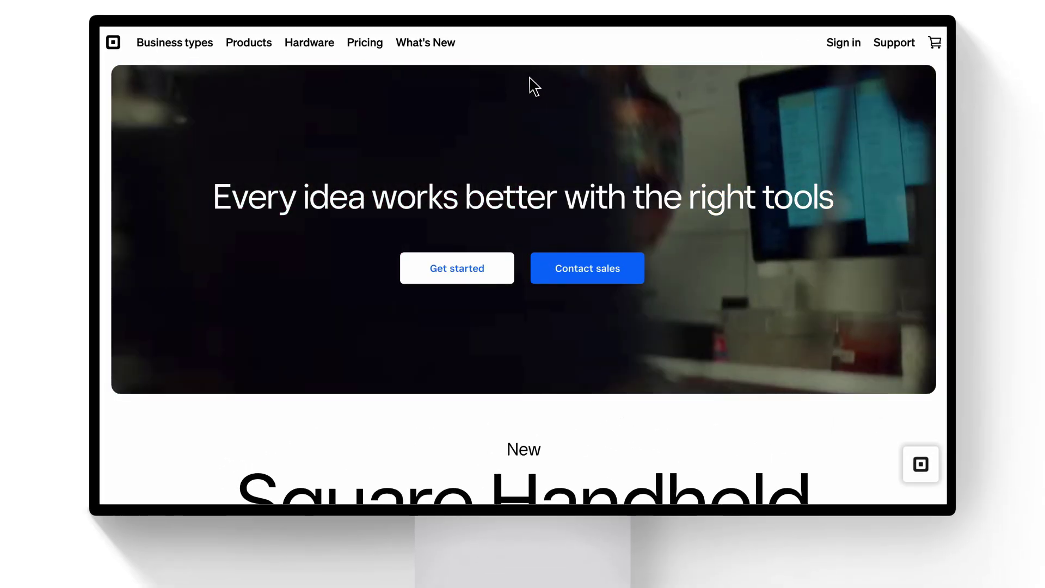
Sign in to Square from squareup.com using the pre-filled e-mail and saved password.
mouse_move(530, 27)
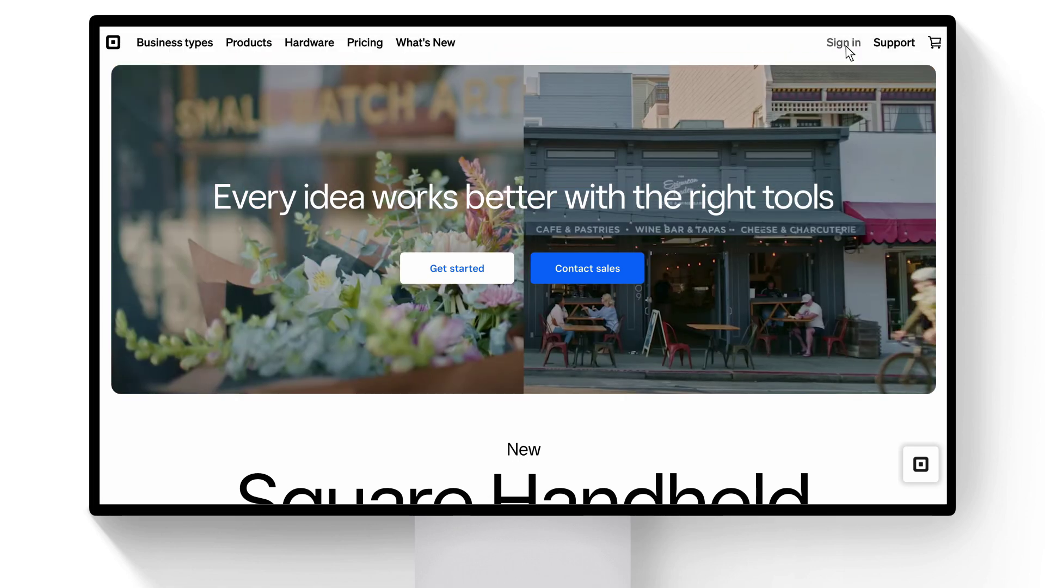
click(844, 44)
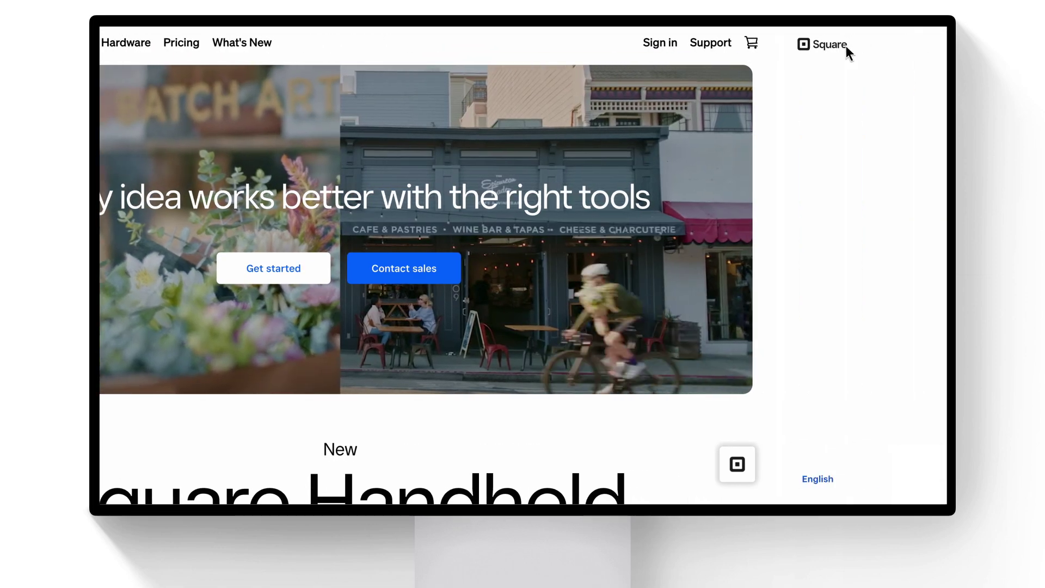
click(467, 276)
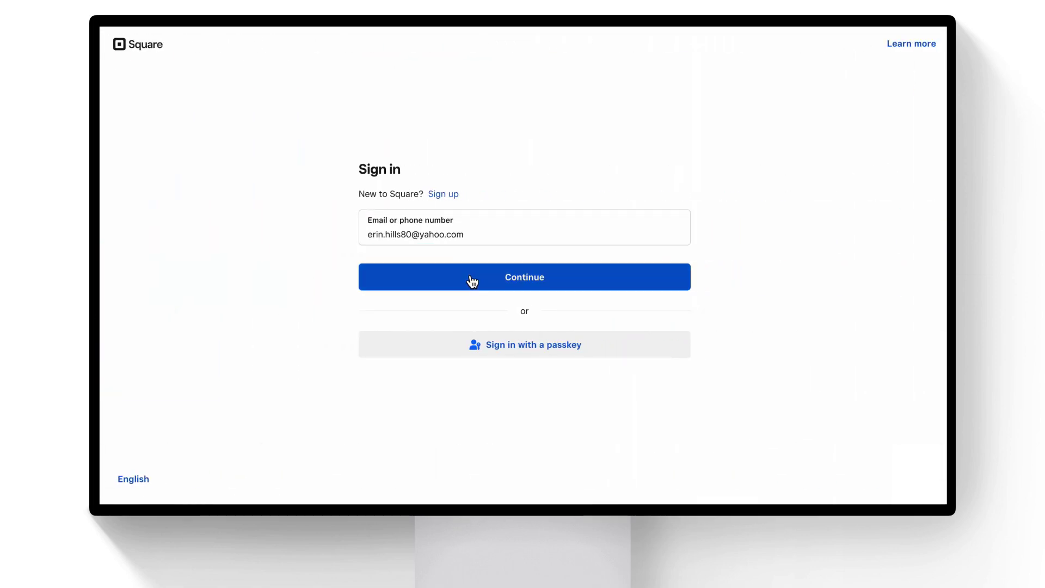
click(383, 322)
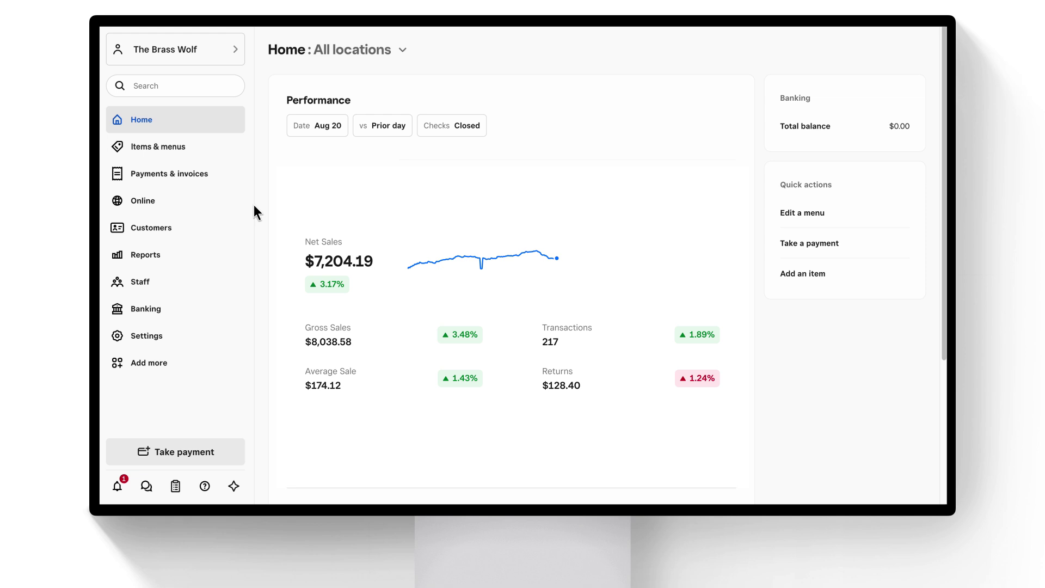
Under Items & menus > Menus, create a new menu from scratch.
click(158, 149)
click(179, 177)
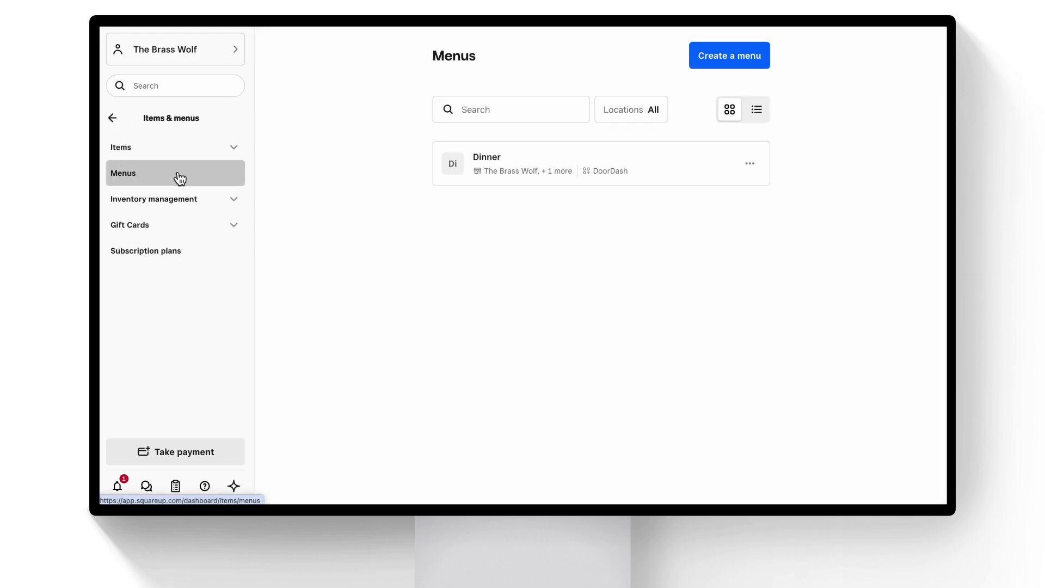
click(734, 57)
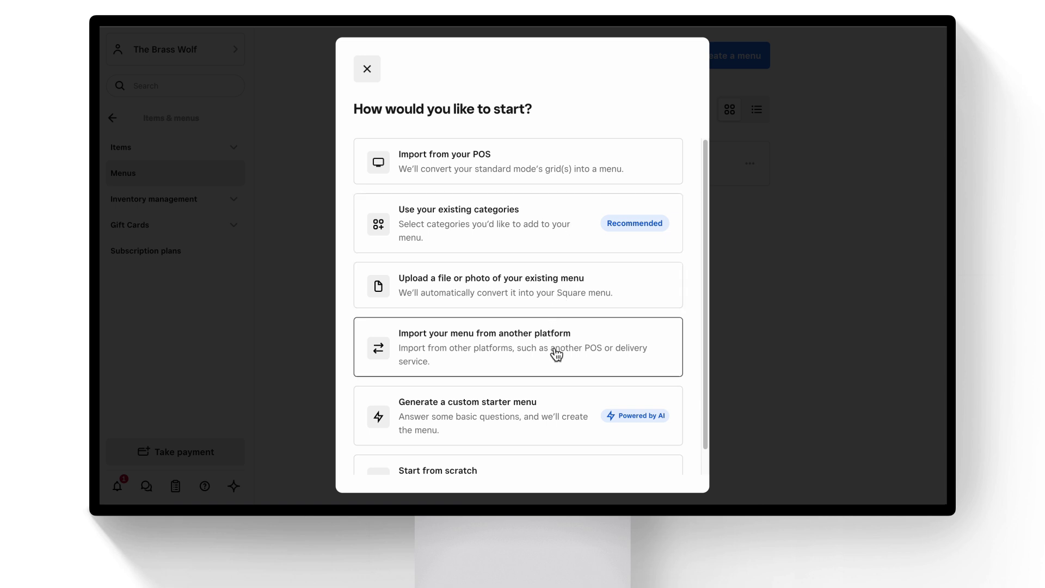
scroll(559, 415, down, 1)
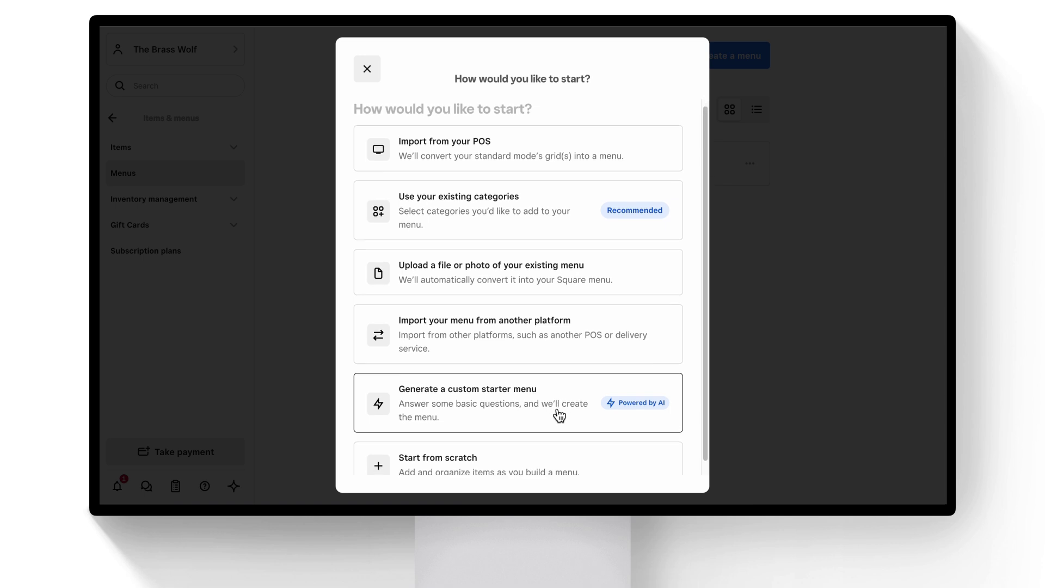
scroll(563, 430, down, 1)
click(566, 443)
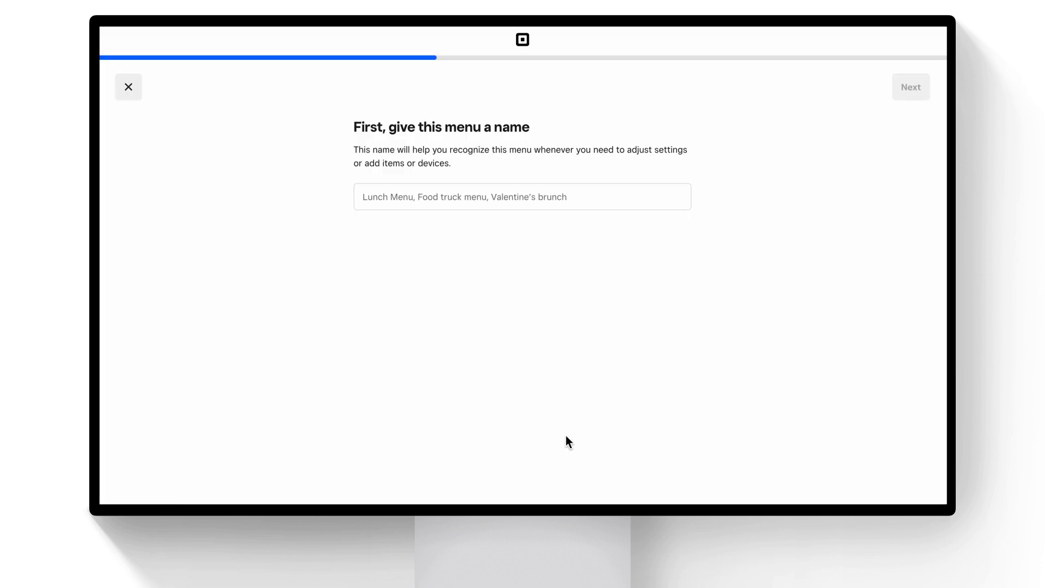
Name the new menu 'Lunch'.
click(519, 203)
text(Lunch)
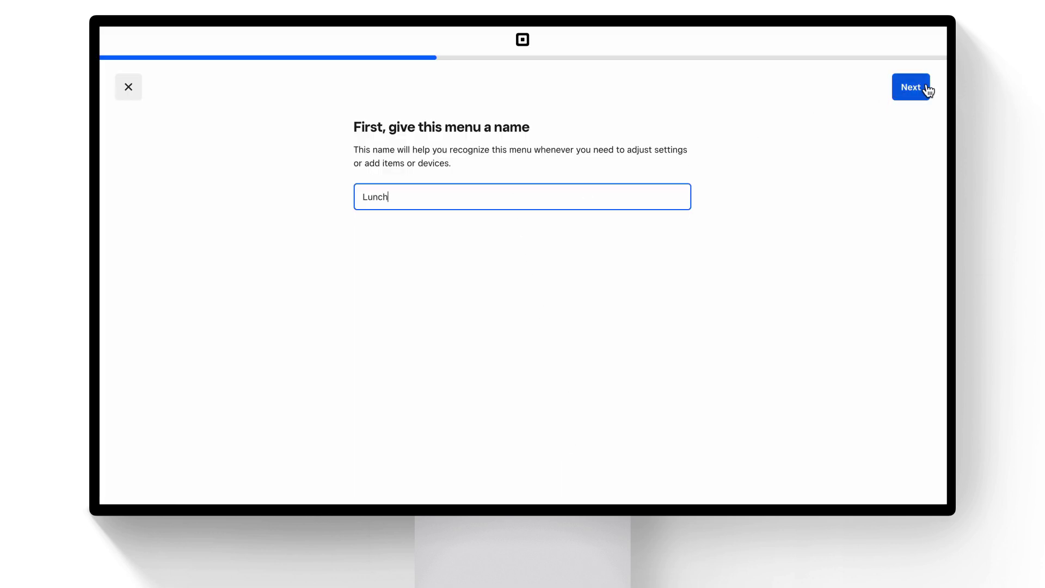
click(920, 92)
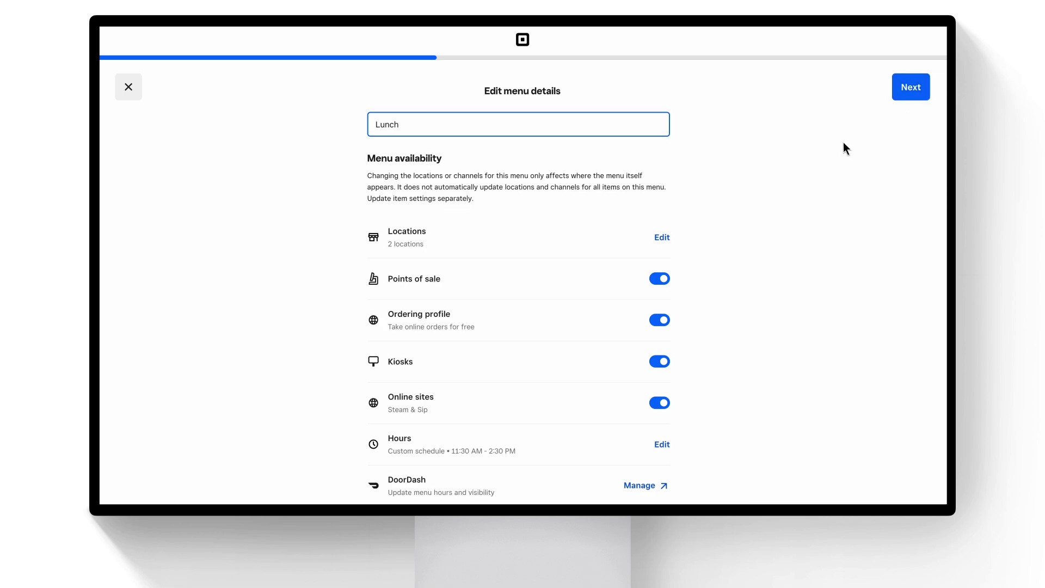
Keep the Lunch menu offered at both locations and continue to menu groups.
click(661, 238)
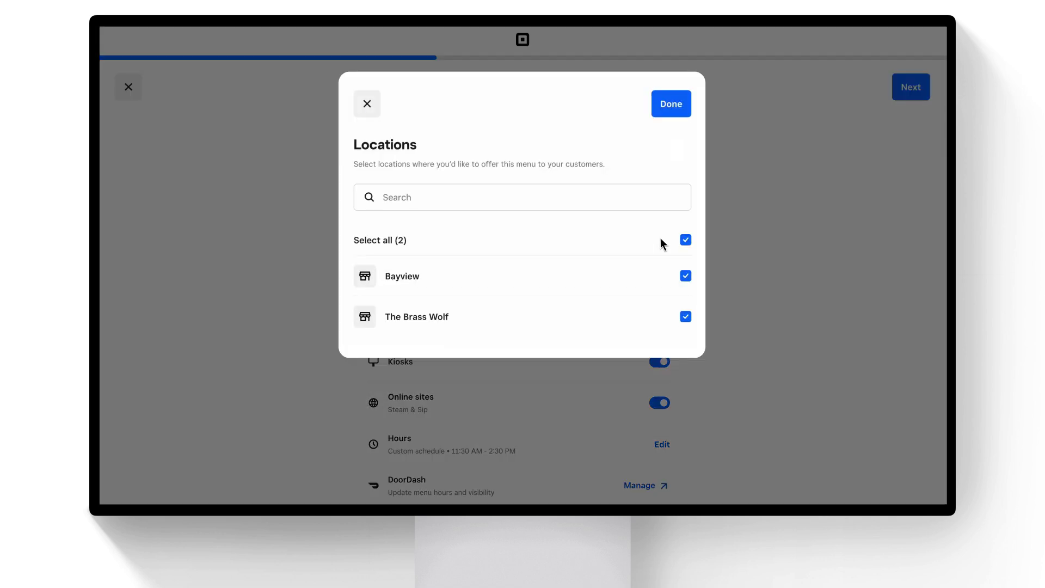
click(781, 279)
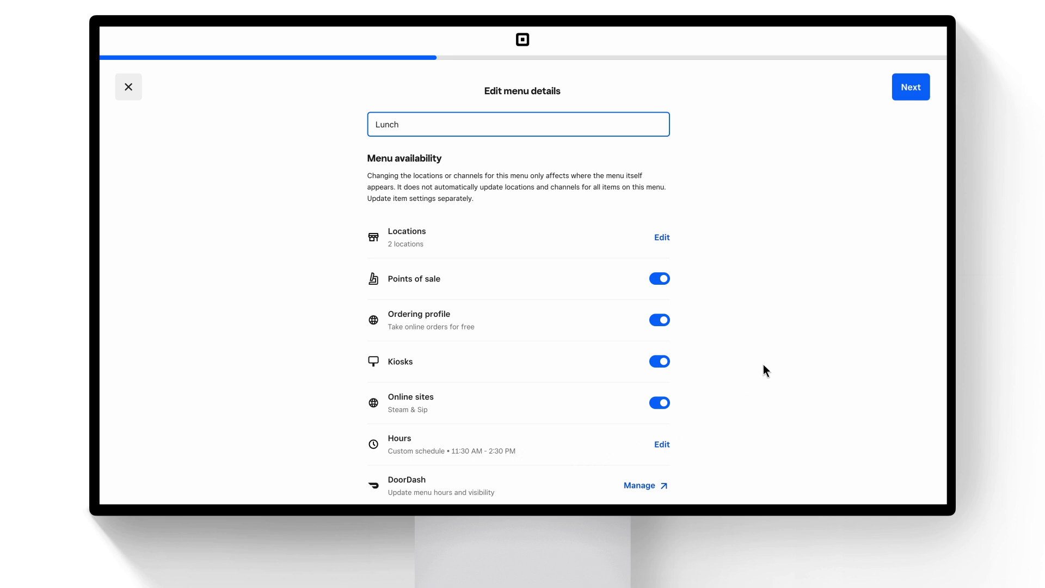
click(905, 89)
click(564, 212)
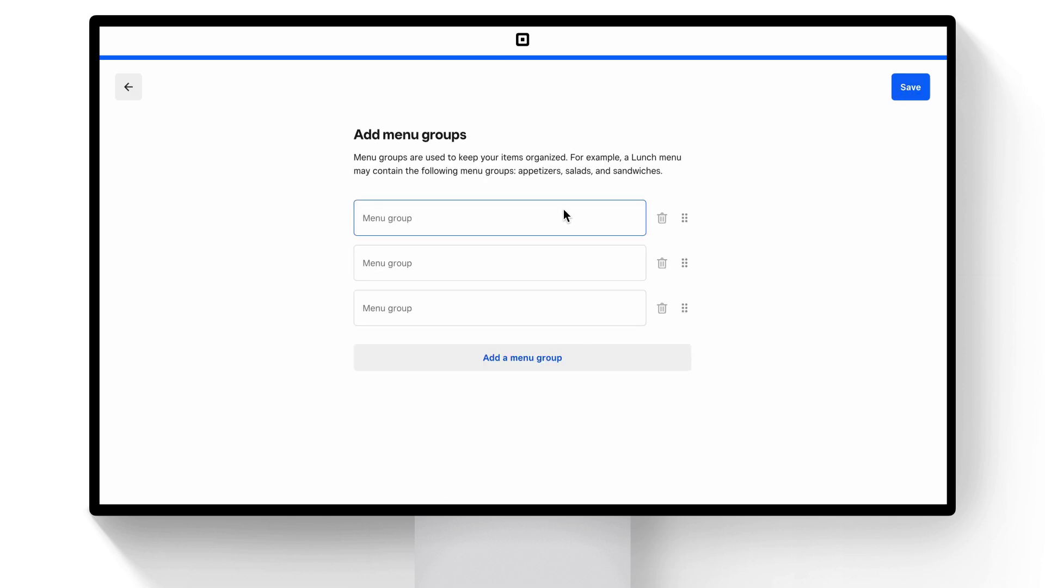
Create the menu groups Mains and Apps and save them.
text(Mains)
key(Tab)
text(Apps)
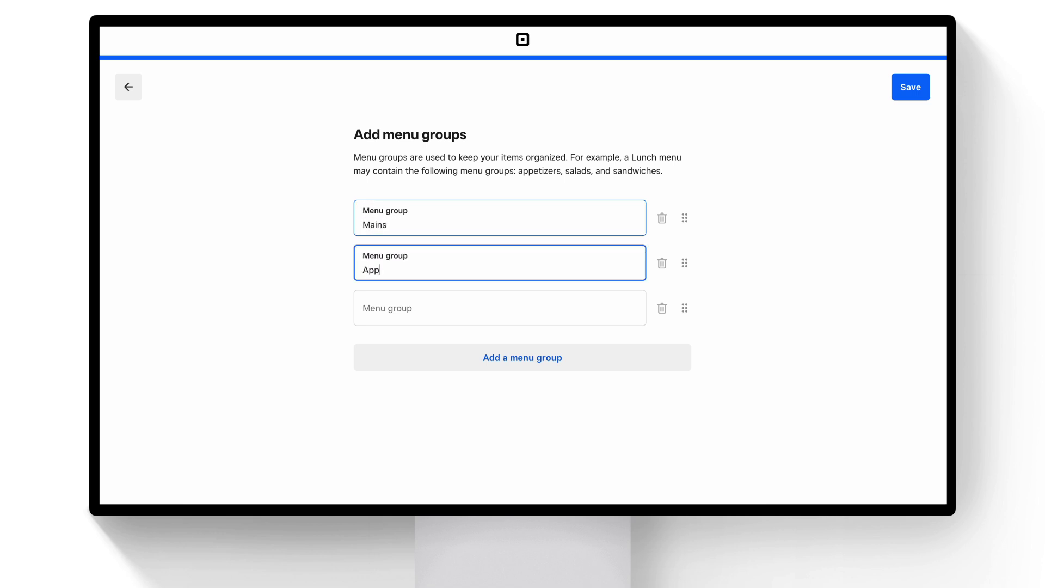
click(911, 89)
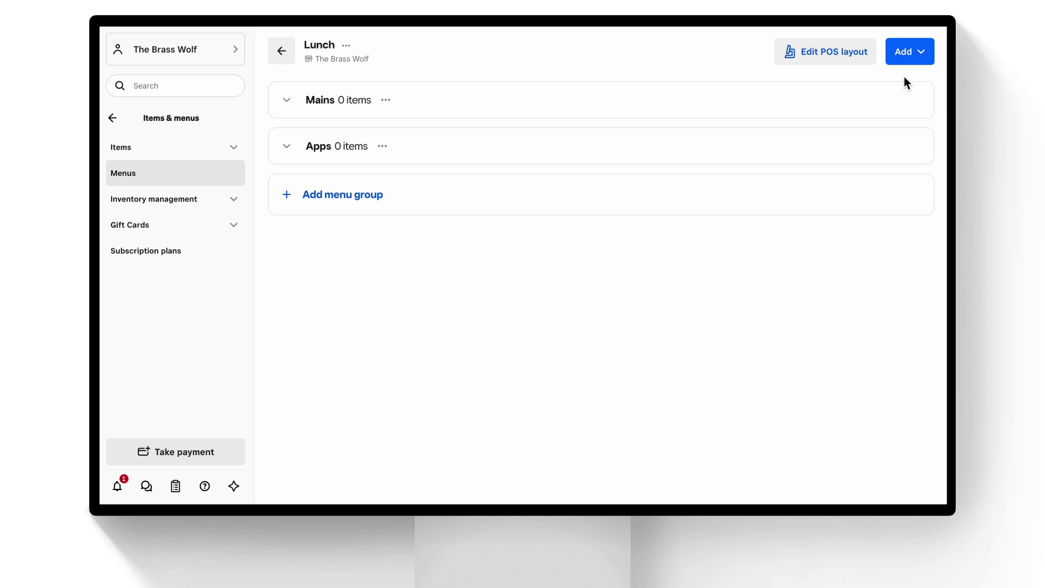
Add Ahi Tuna Salad and Burger and Fries to the Mains group.
click(906, 55)
click(915, 88)
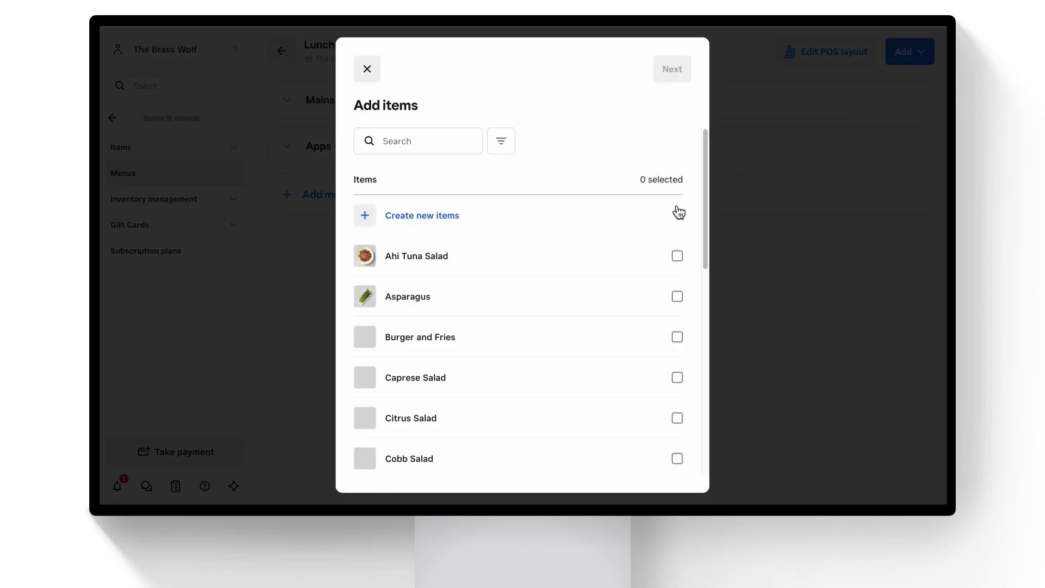
click(531, 252)
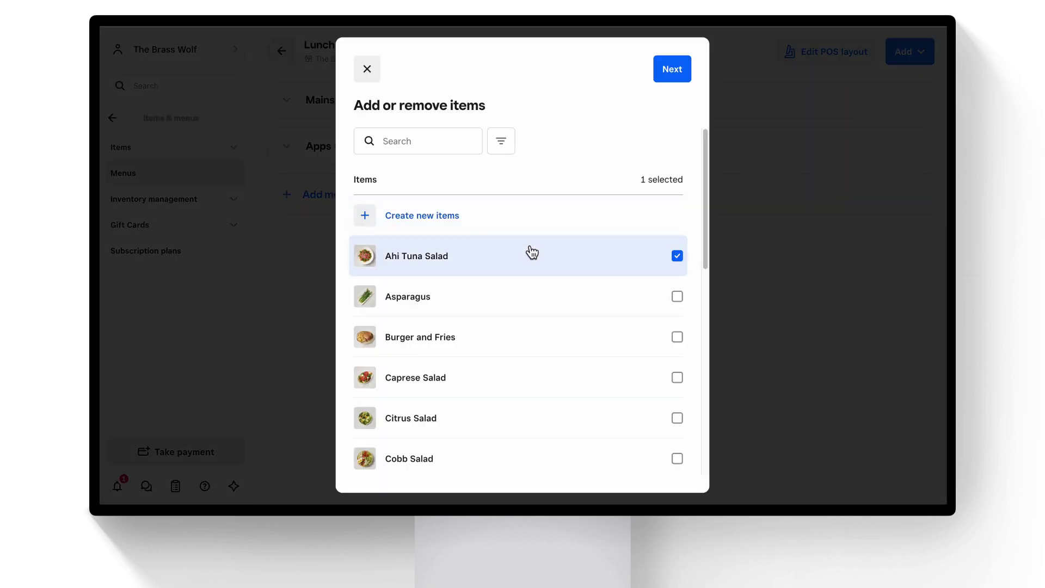
click(514, 349)
click(671, 68)
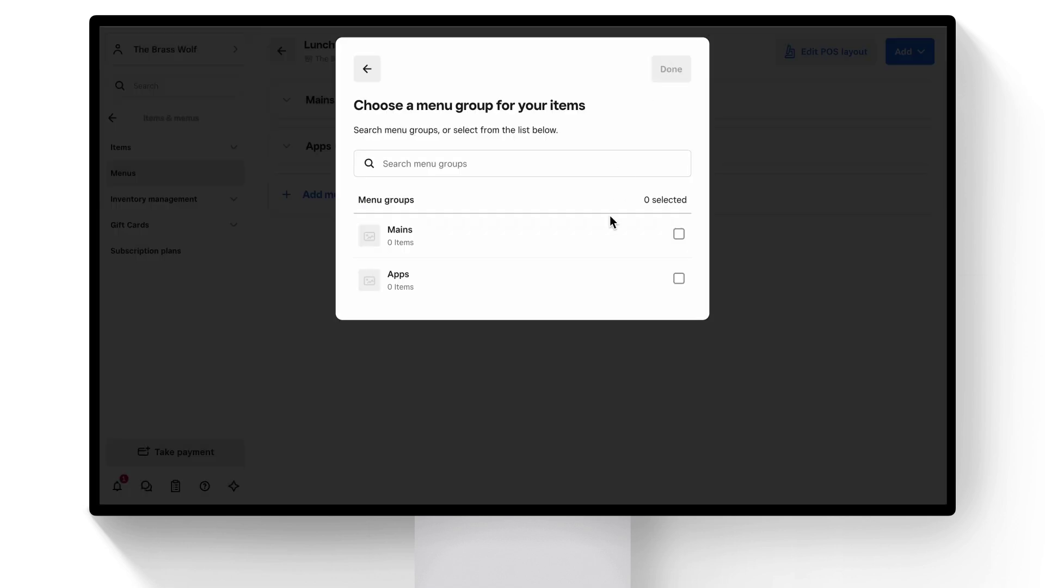
click(609, 239)
click(687, 76)
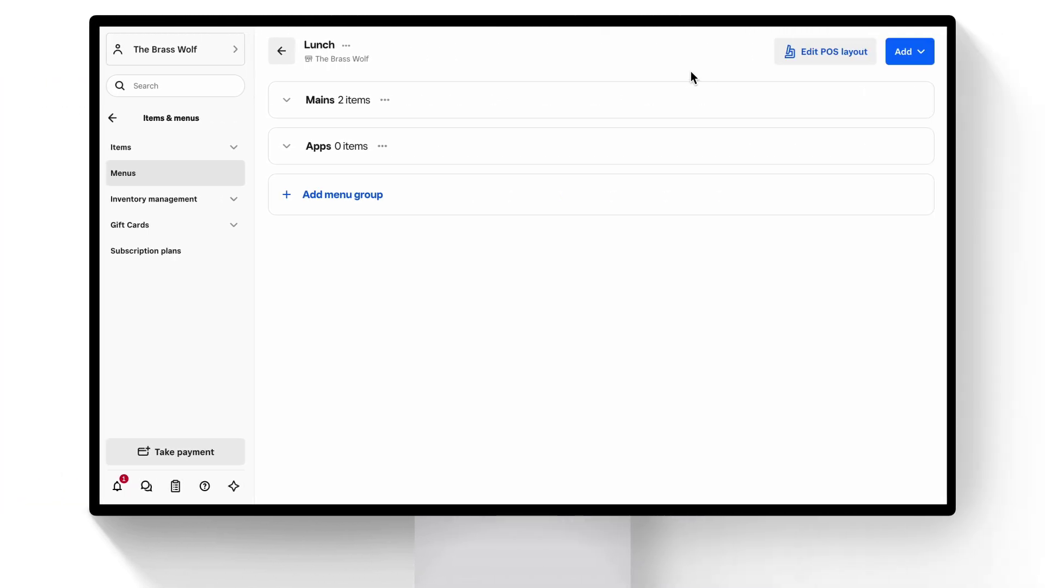
Give the Mains tile a maroon background in the Lunch POS layout and save.
click(814, 54)
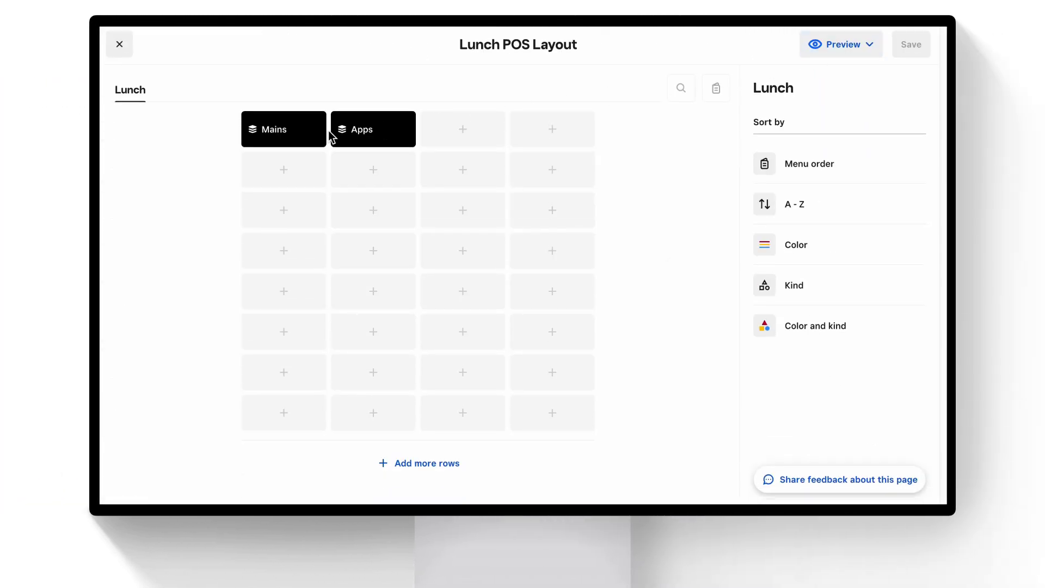
click(279, 139)
click(809, 270)
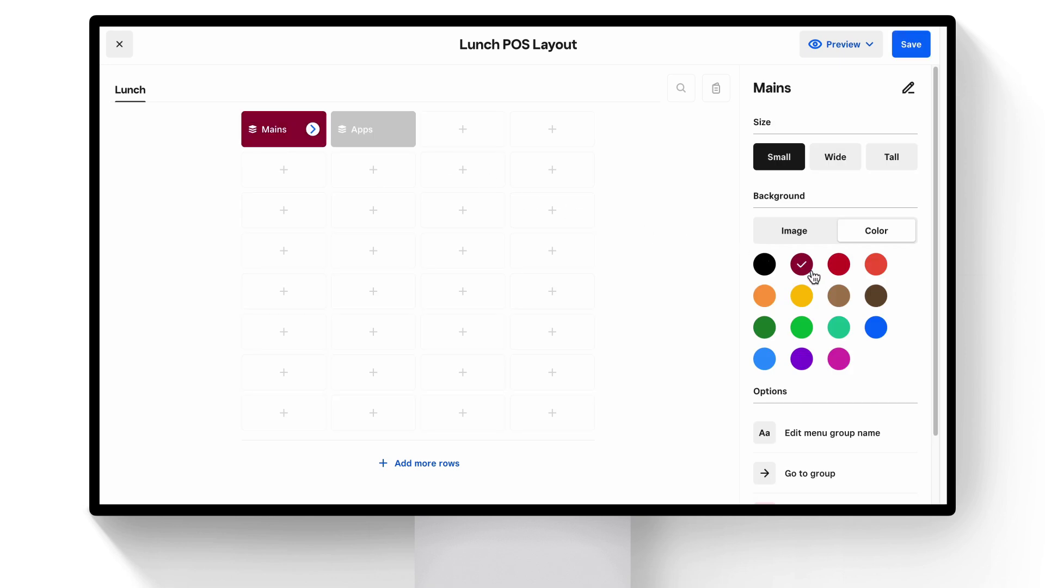
click(911, 50)
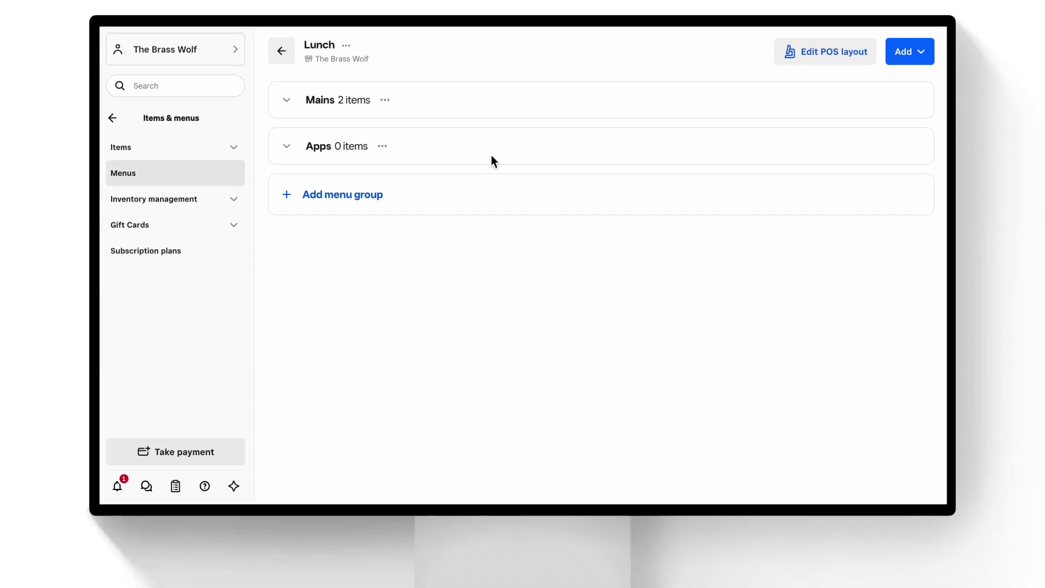
Start a new list-type modifier set named 'Lunch Sides'.
click(171, 152)
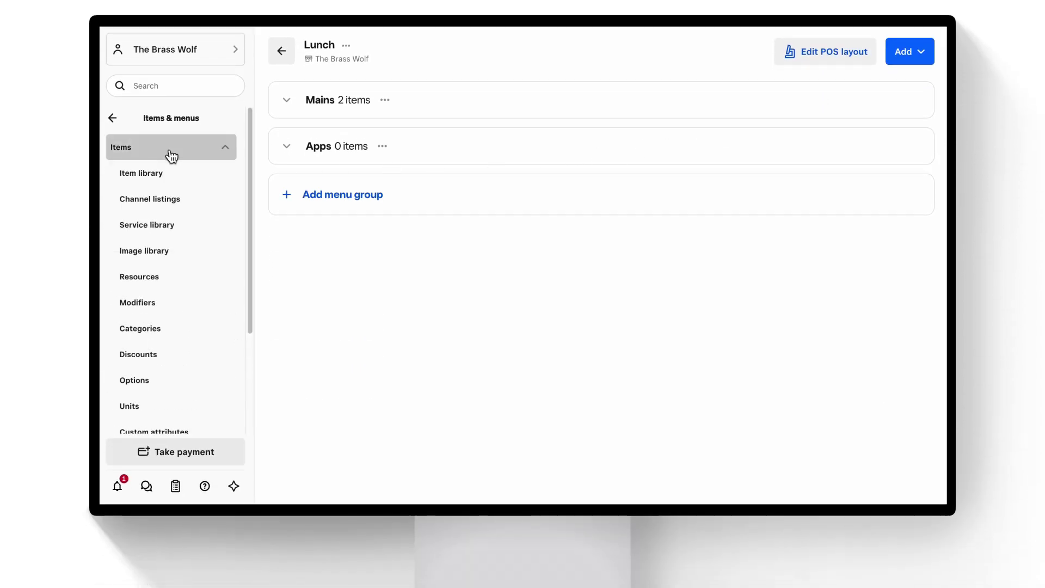
click(163, 302)
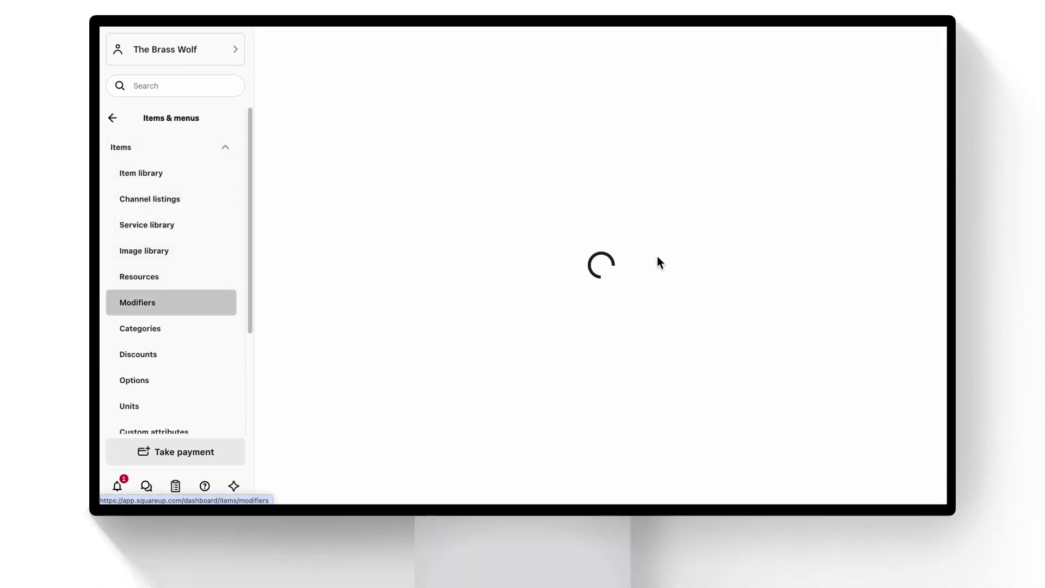
click(871, 105)
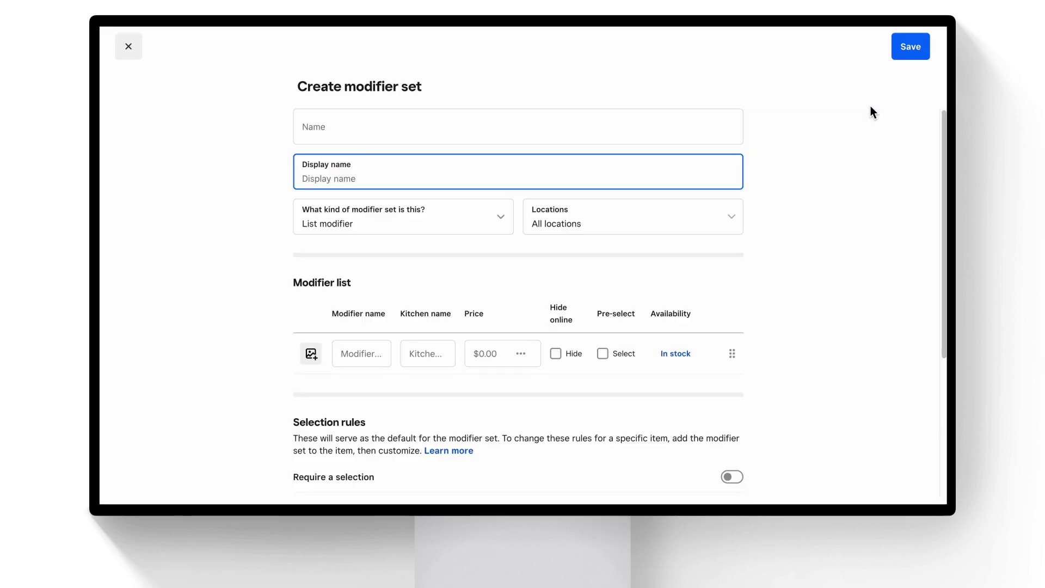
text(Lunch Sides)
click(431, 233)
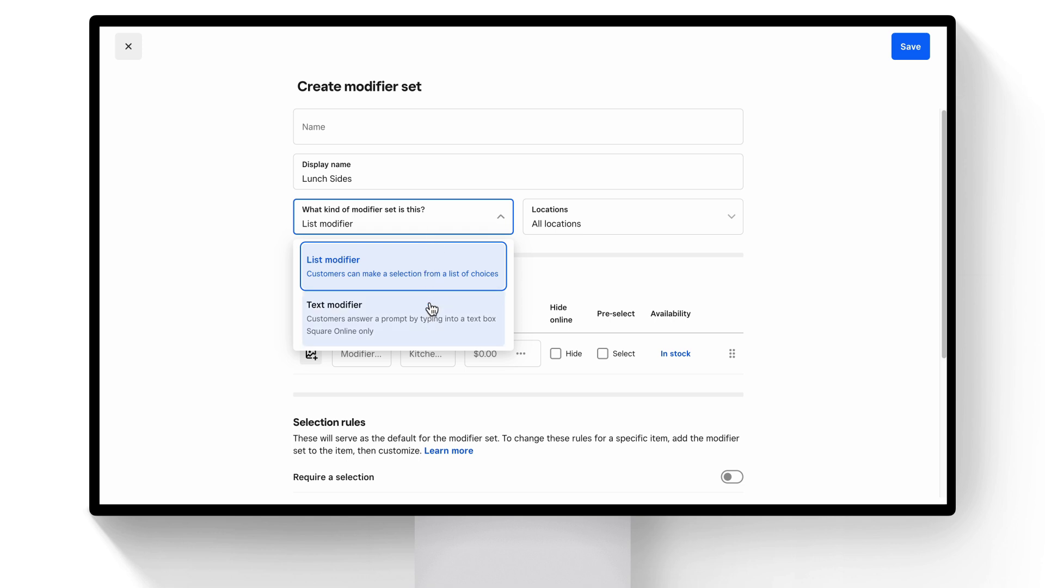
key(Escape)
Add a Roll modifier, require a selection, enable conversational modifiers on POS, and save.
click(378, 351)
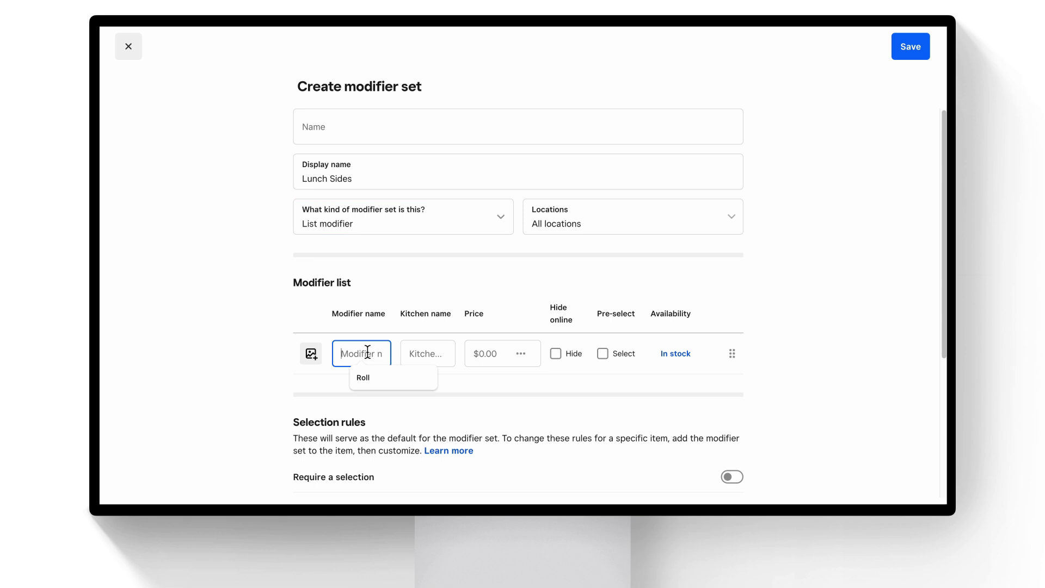
click(374, 374)
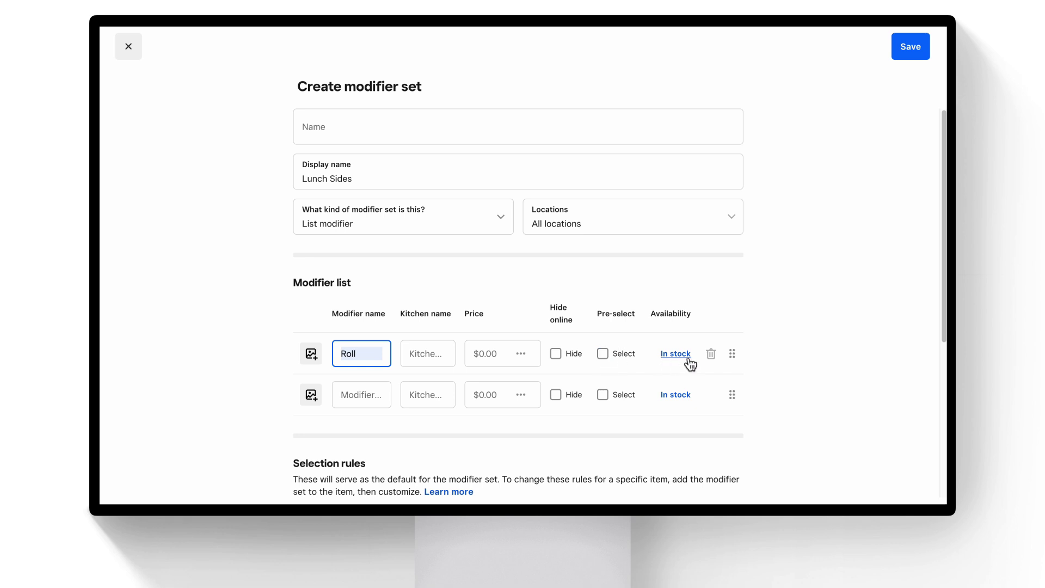
scroll(687, 358, down, 5)
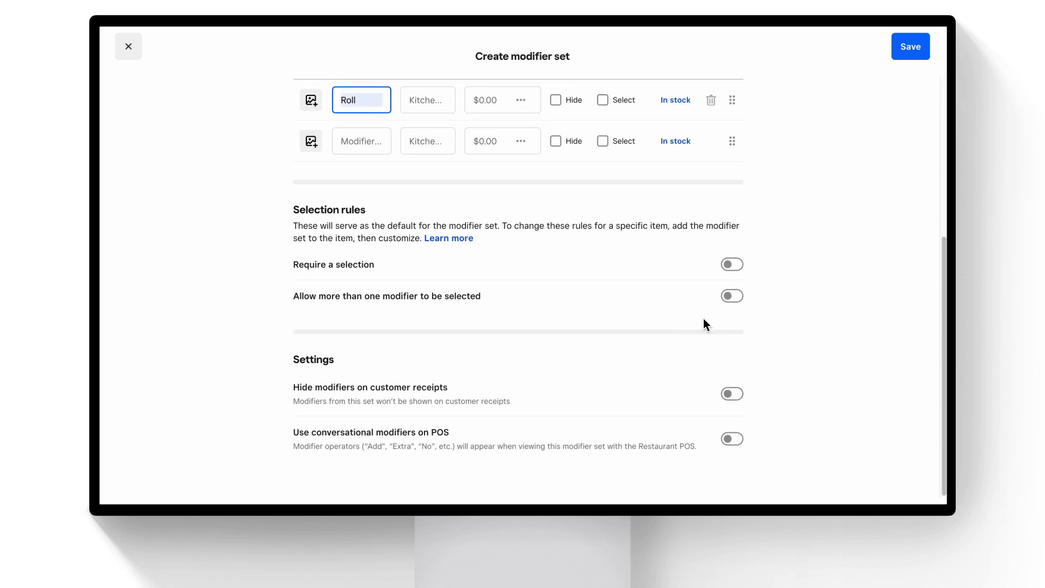
click(731, 266)
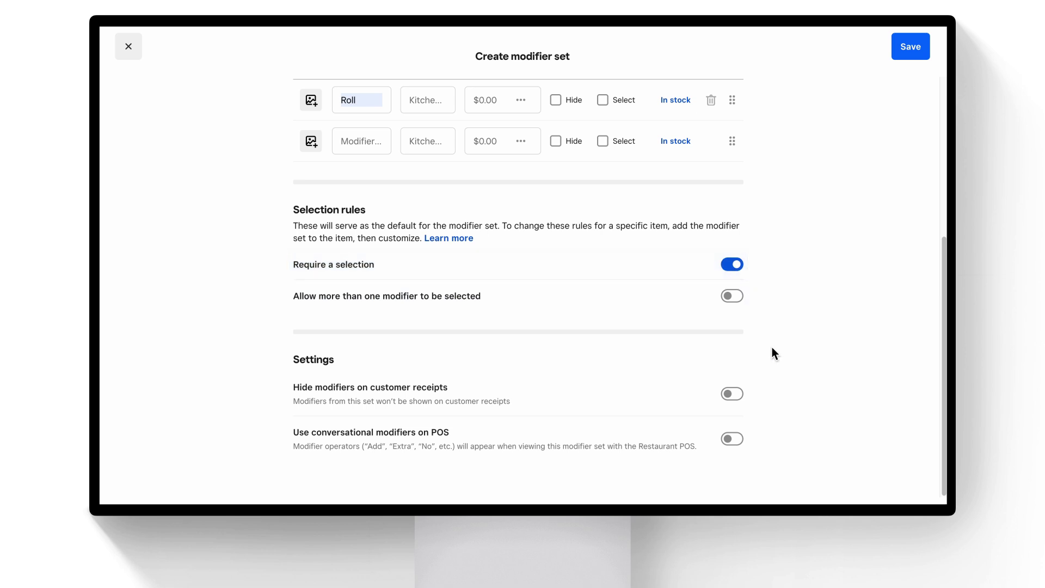
click(736, 441)
click(910, 47)
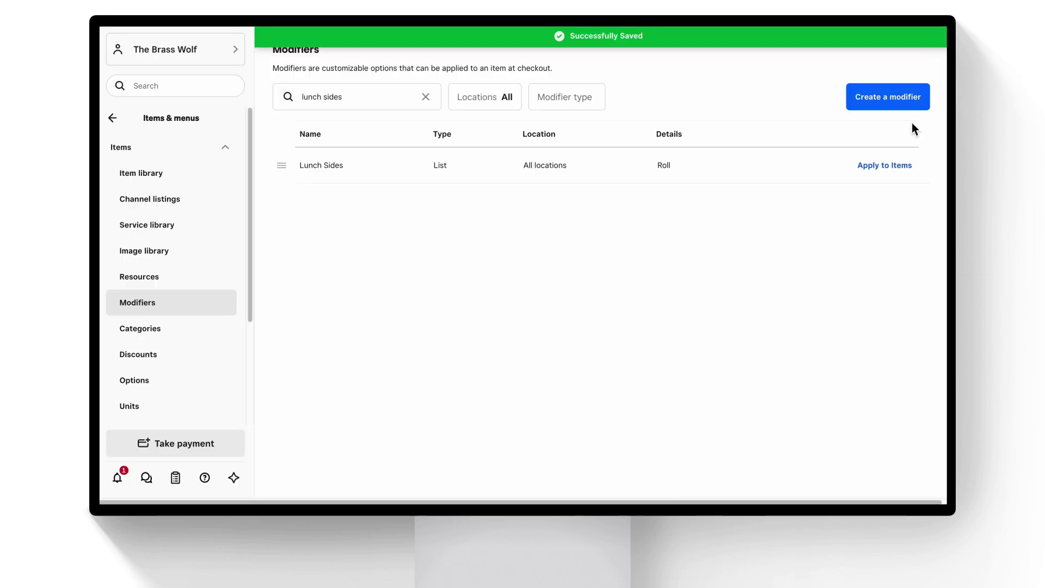
Apply Lunch Sides to Ahi Tuna, Caprese, Citrus and Cobb Salad.
click(893, 168)
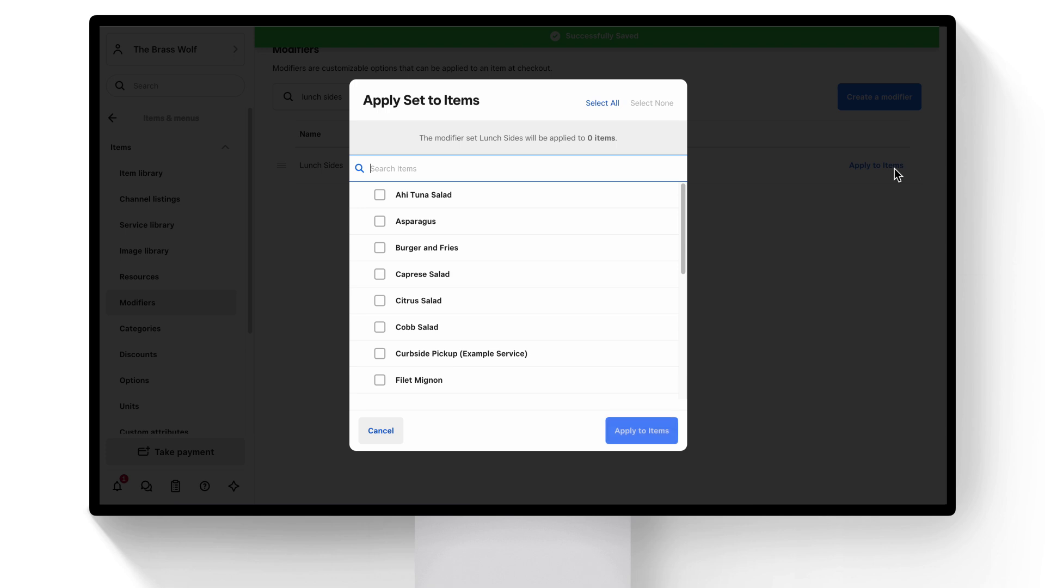
click(530, 197)
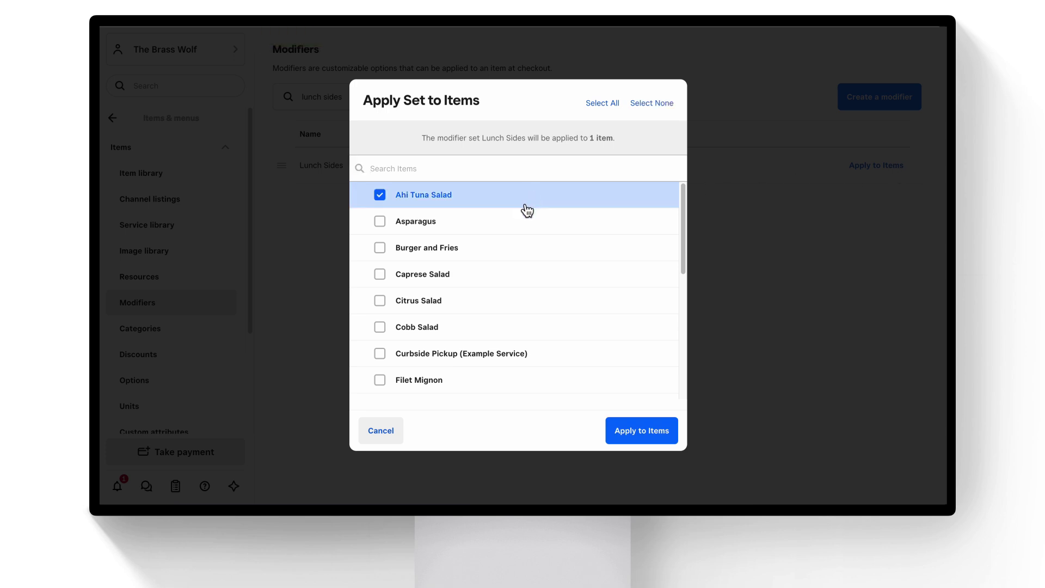
click(504, 277)
click(499, 304)
click(501, 328)
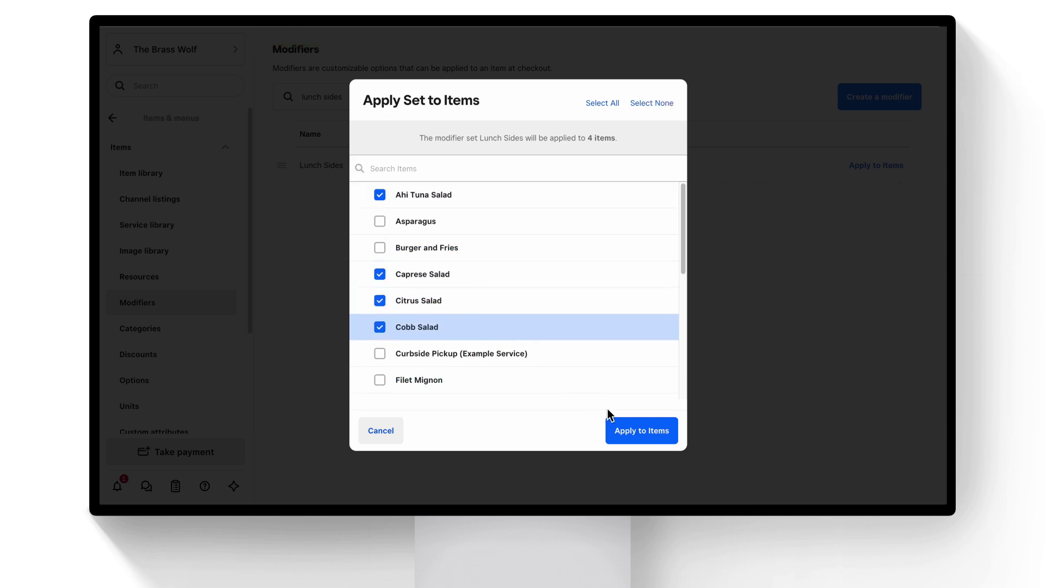
click(622, 430)
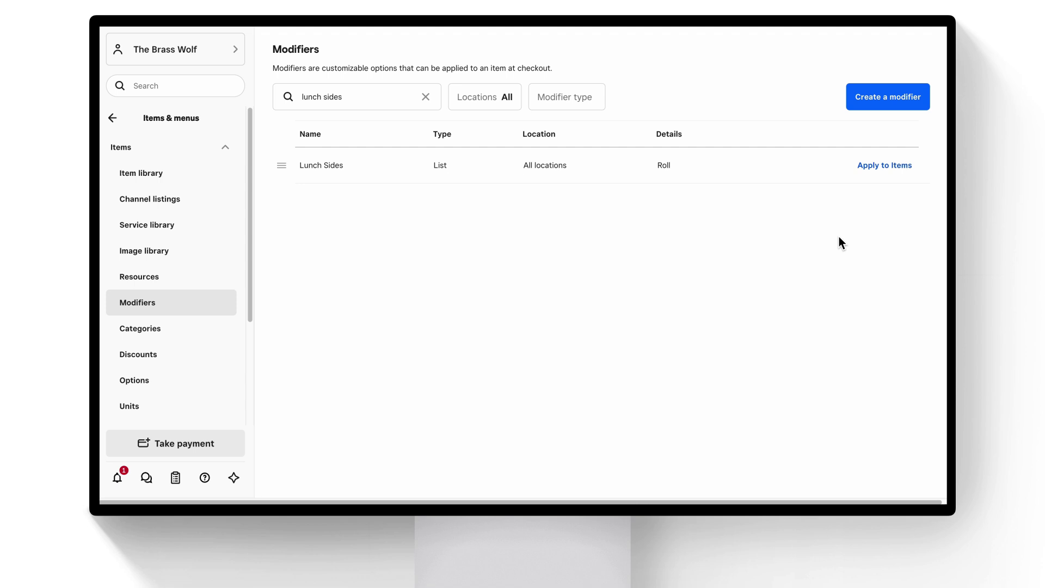
Go to Settings > Restaurant settings > Floor plans and create a new floor plan.
click(114, 119)
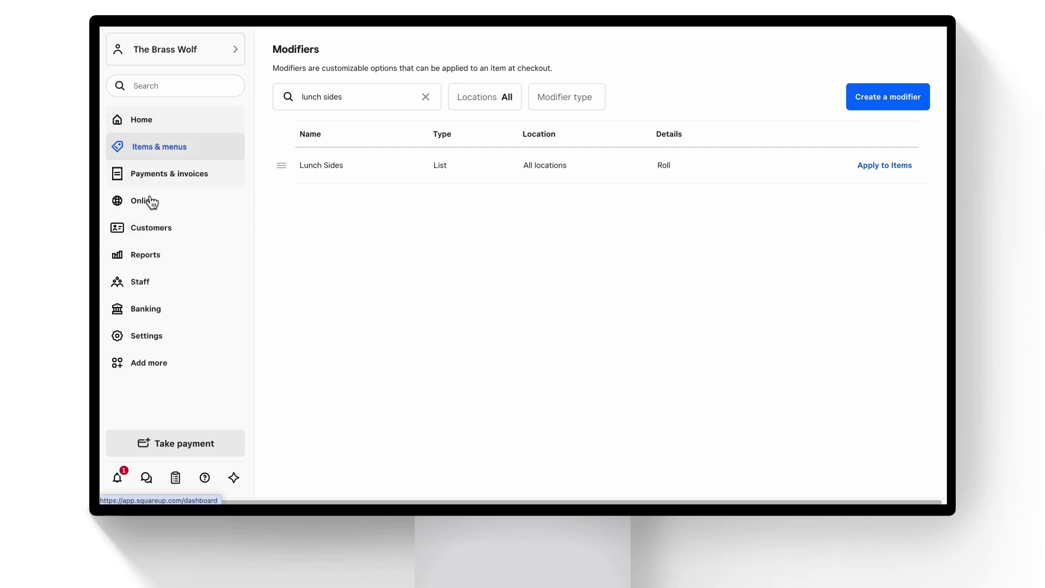
click(165, 333)
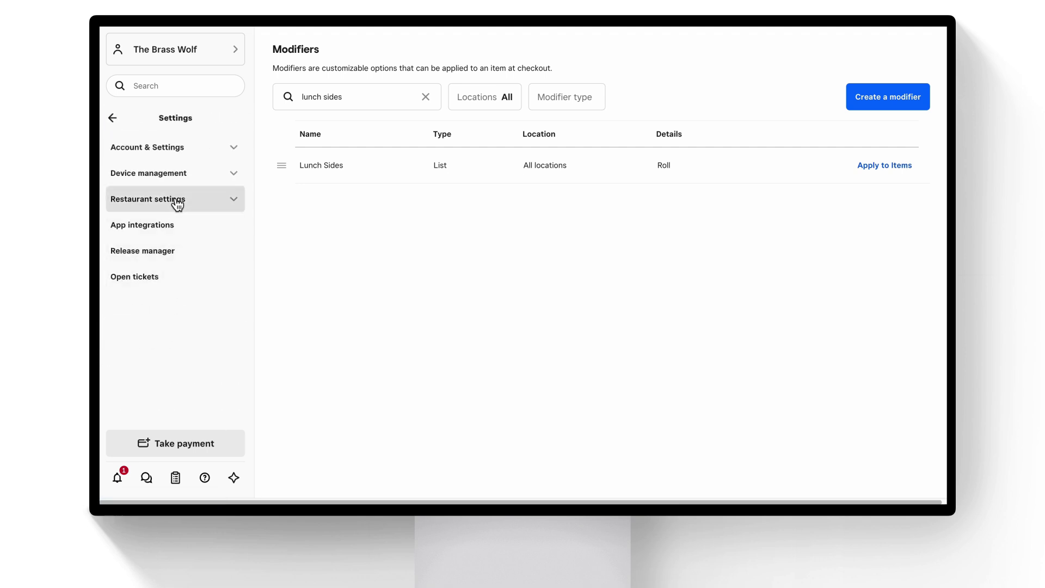
click(176, 203)
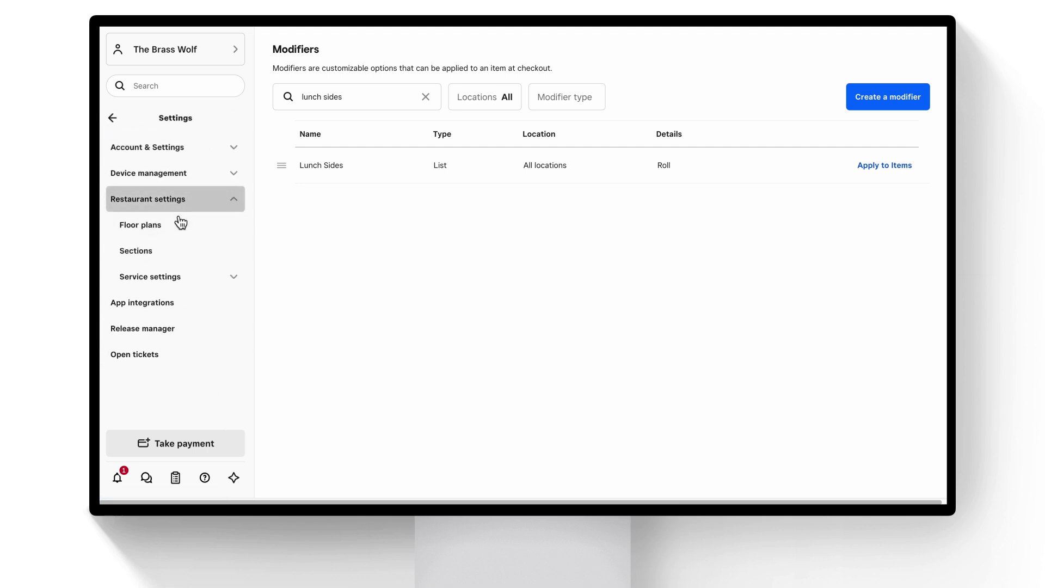
click(179, 225)
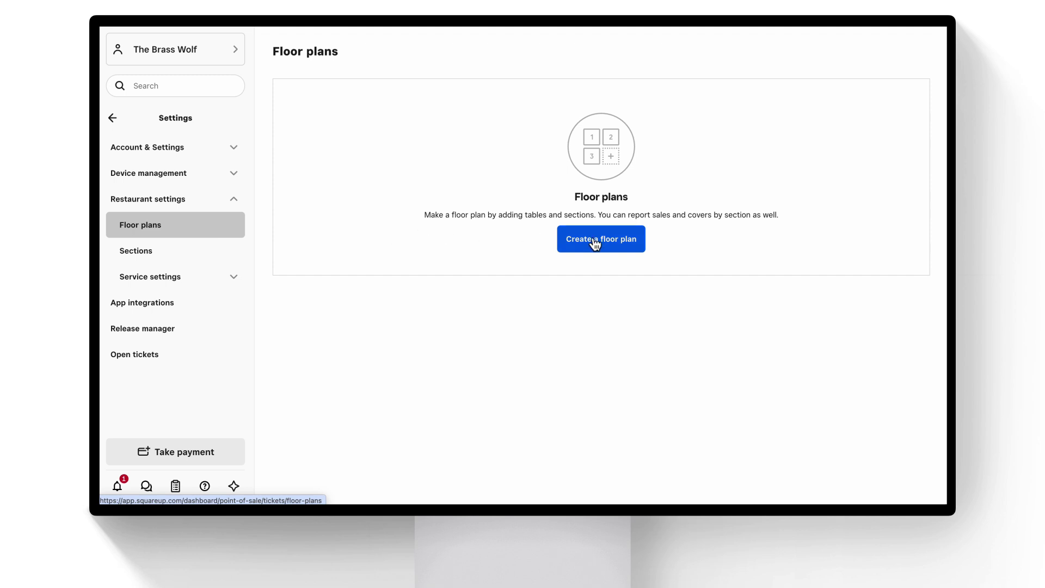
click(594, 240)
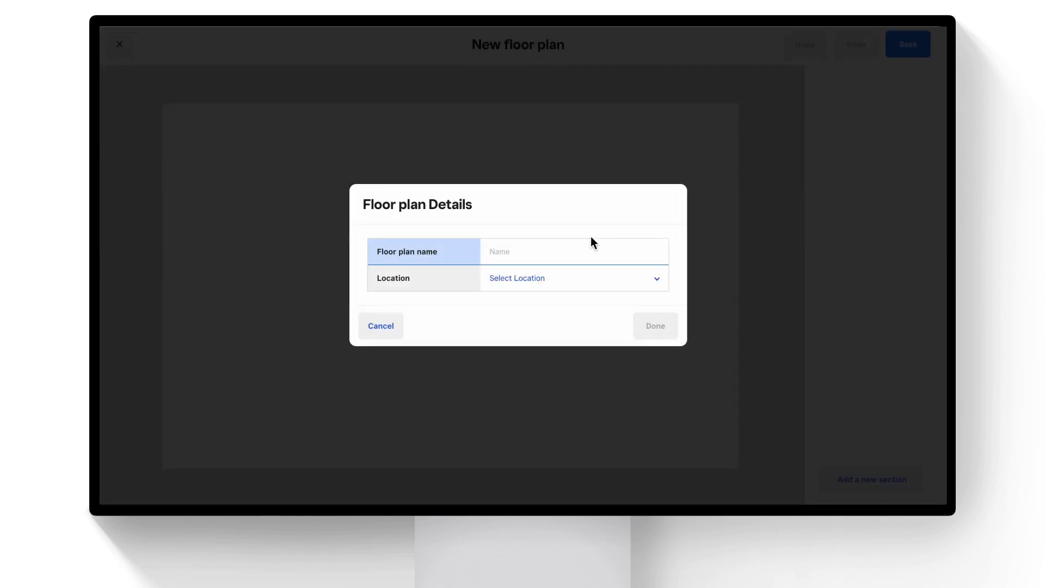
Name the floor plan 'Main Floor' and set its location to Bayview.
text(Main )
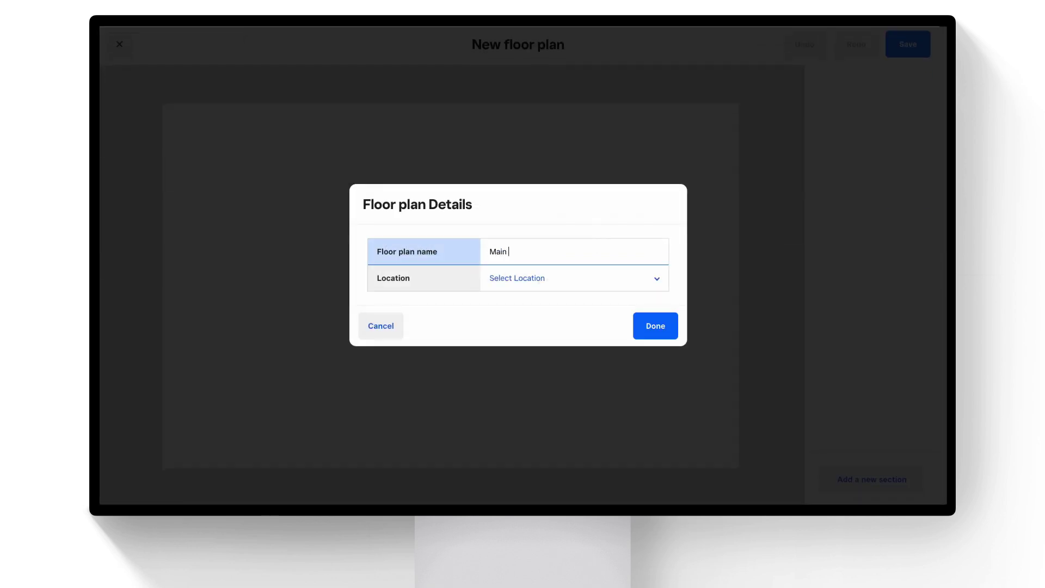
text(Floor)
key(Tab)
click(595, 277)
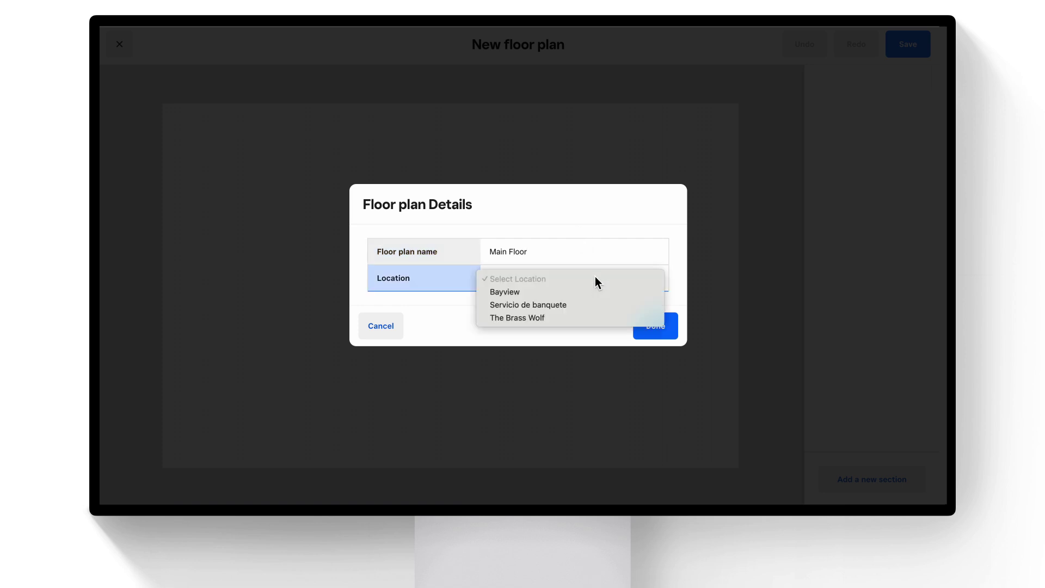
click(596, 290)
click(647, 327)
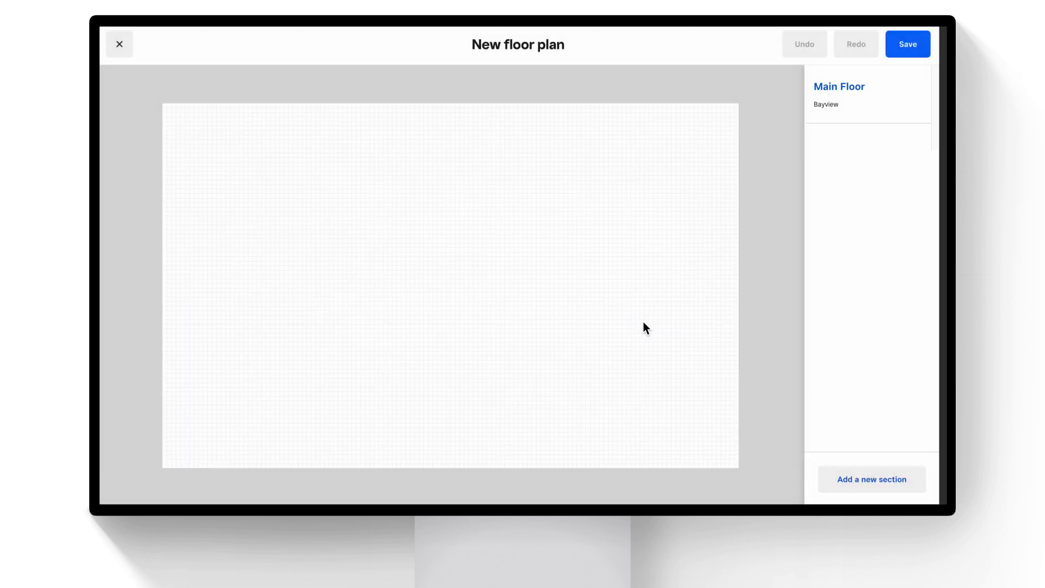
Add a Dining Room section and place its five tables on the plan.
click(905, 482)
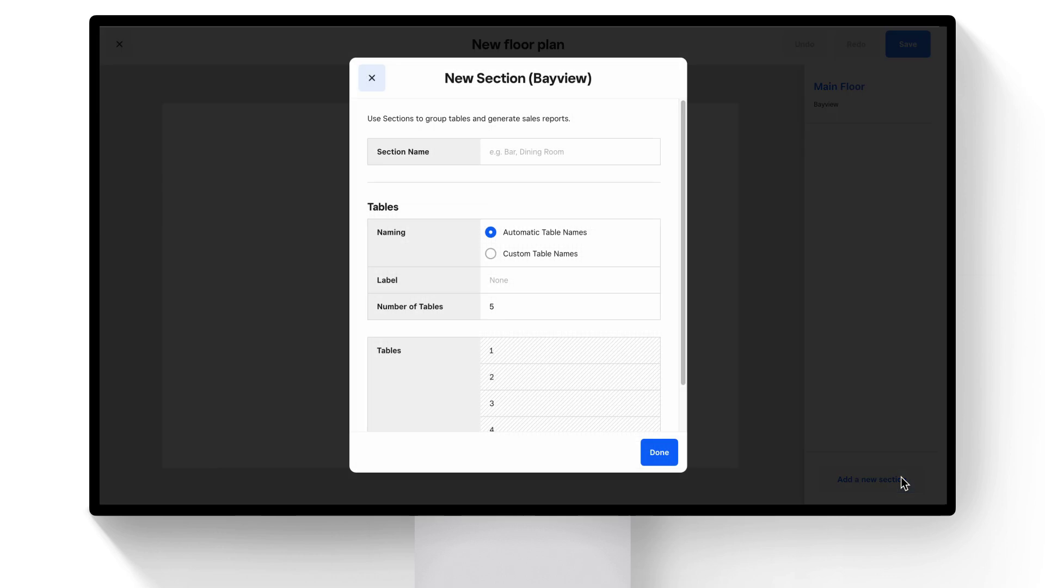
key(Tab)
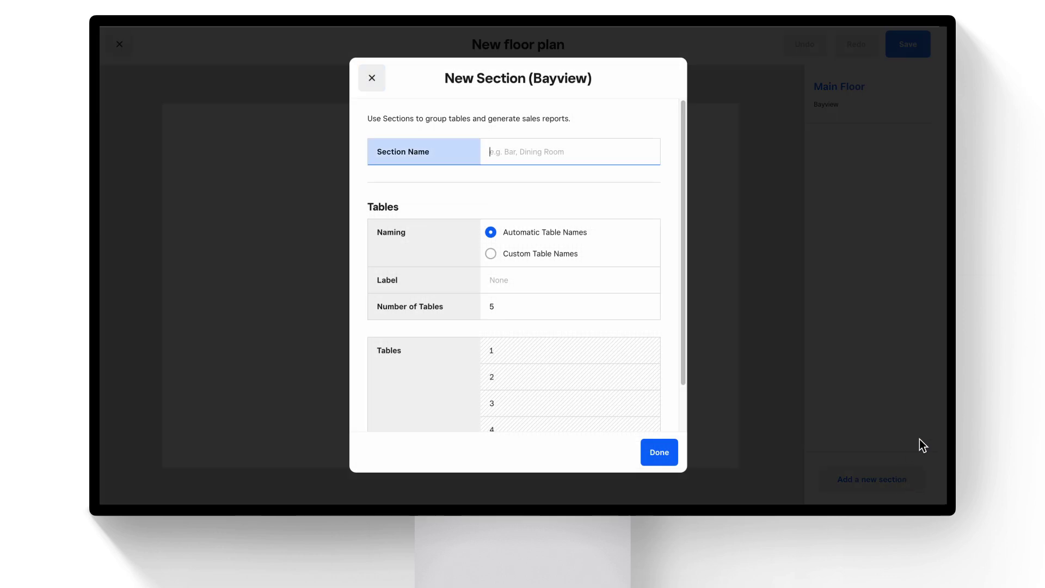
text(Dining Room)
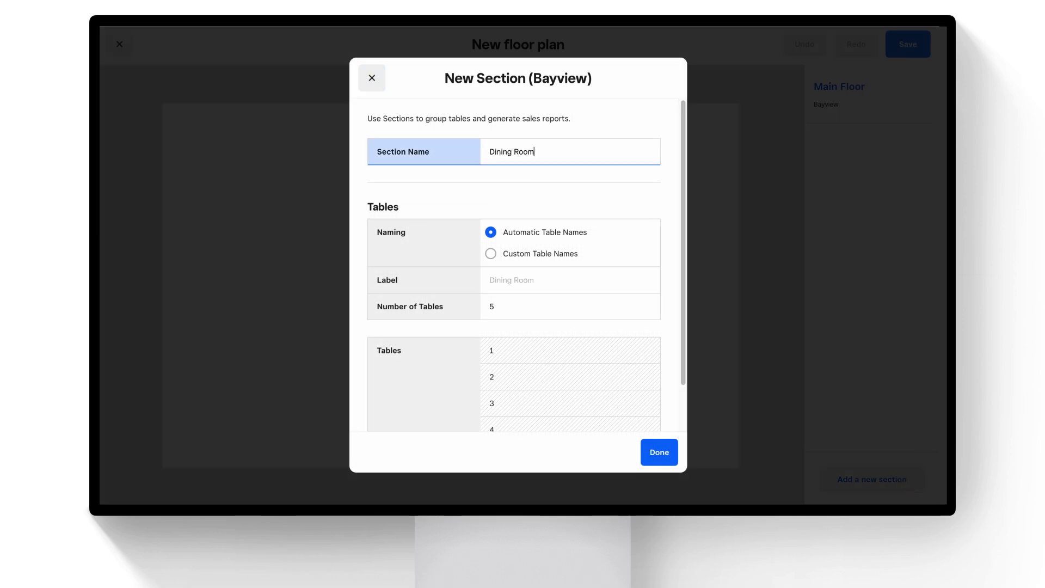
click(661, 450)
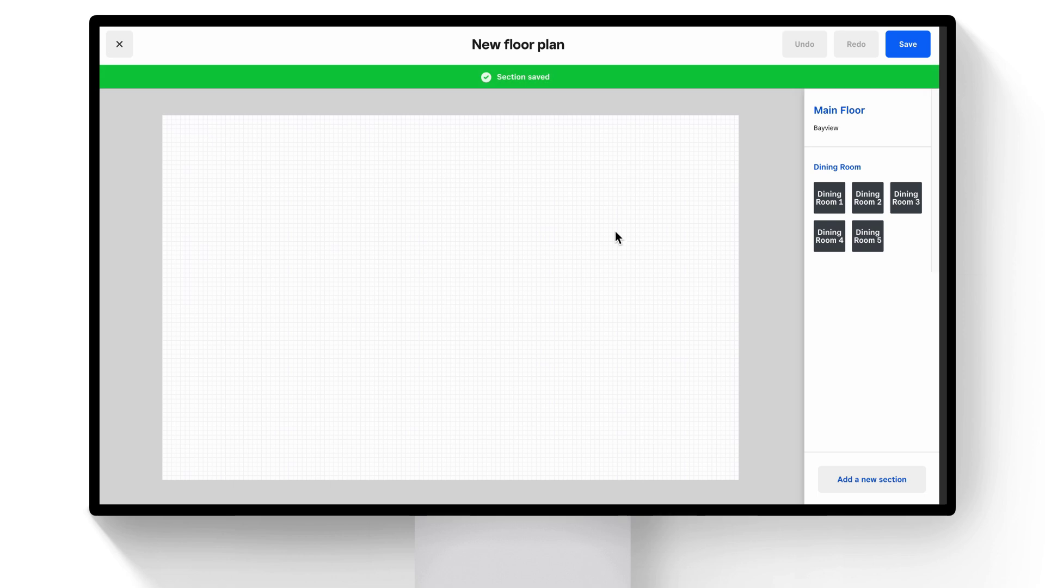
click(828, 198)
click(867, 200)
click(905, 201)
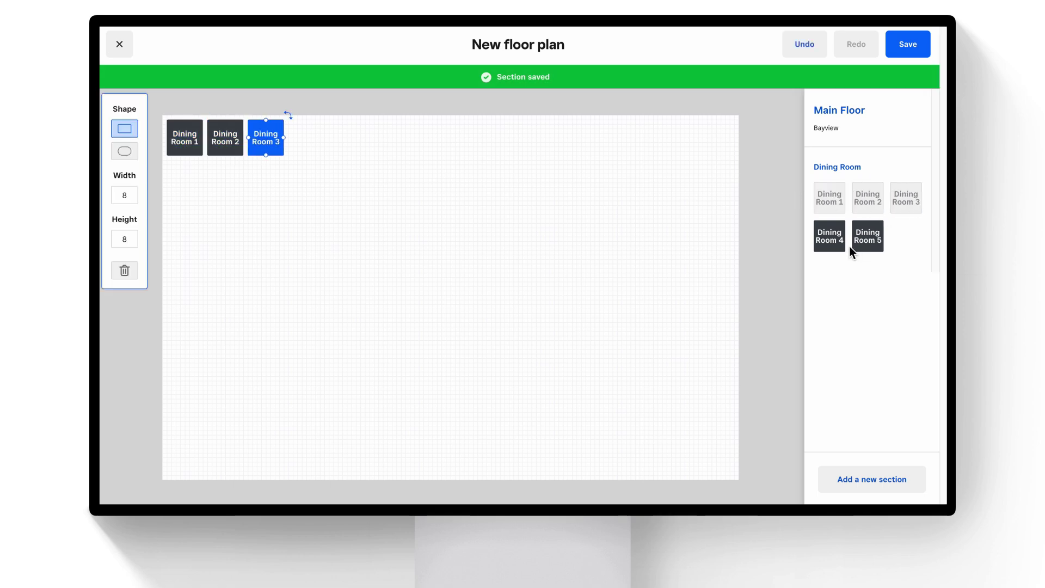
click(829, 237)
click(879, 245)
Move tables 4–5 to the canvas centre, with tables 1–3 just above them.
shift+click(303, 137)
drag(304, 137, 407, 274)
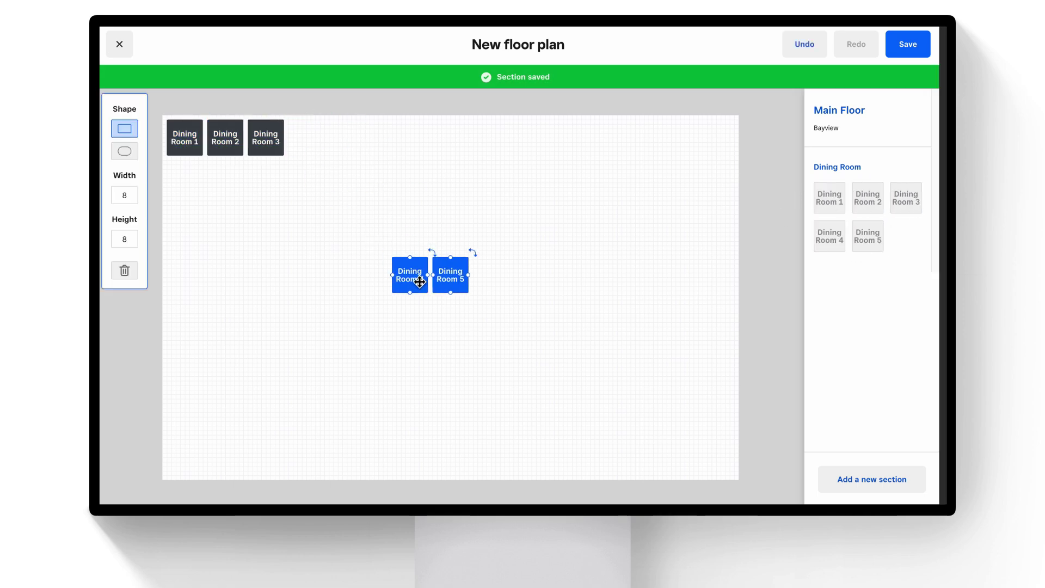
click(195, 140)
shift+click(227, 138)
shift+click(280, 137)
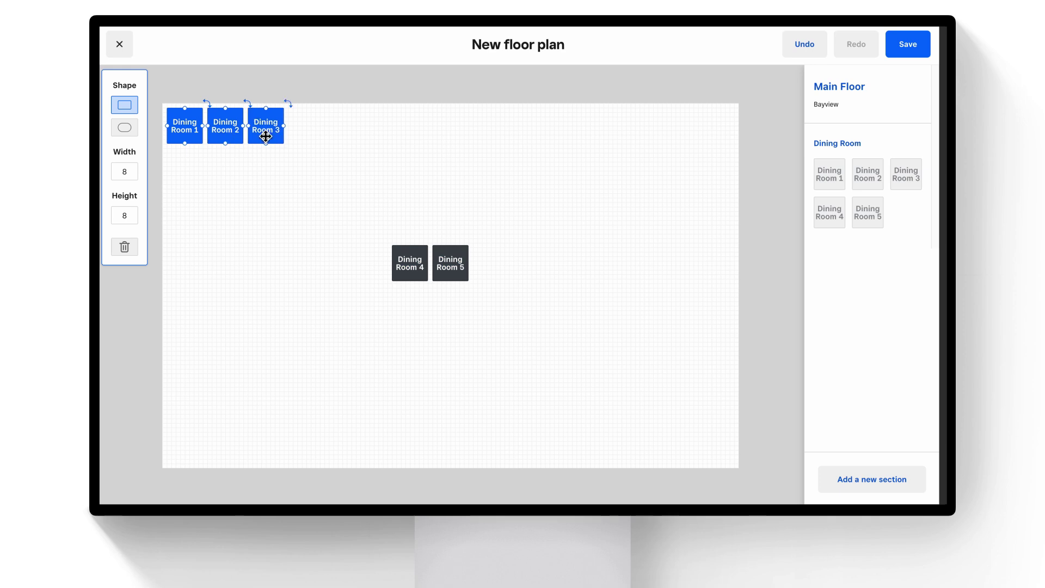
drag(280, 137, 495, 232)
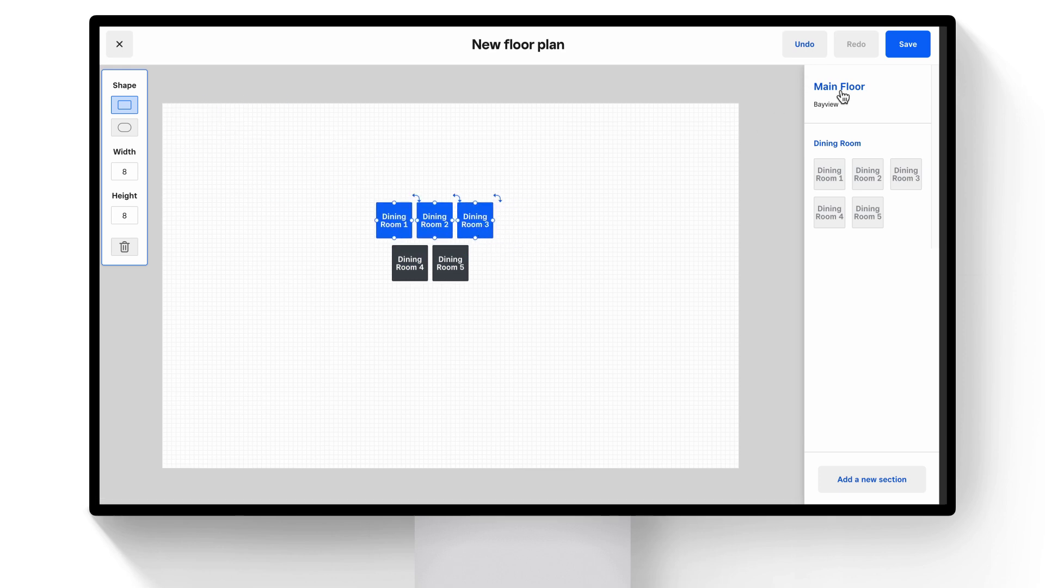
click(898, 490)
Create a Patio section with 4 tables.
text(Patio)
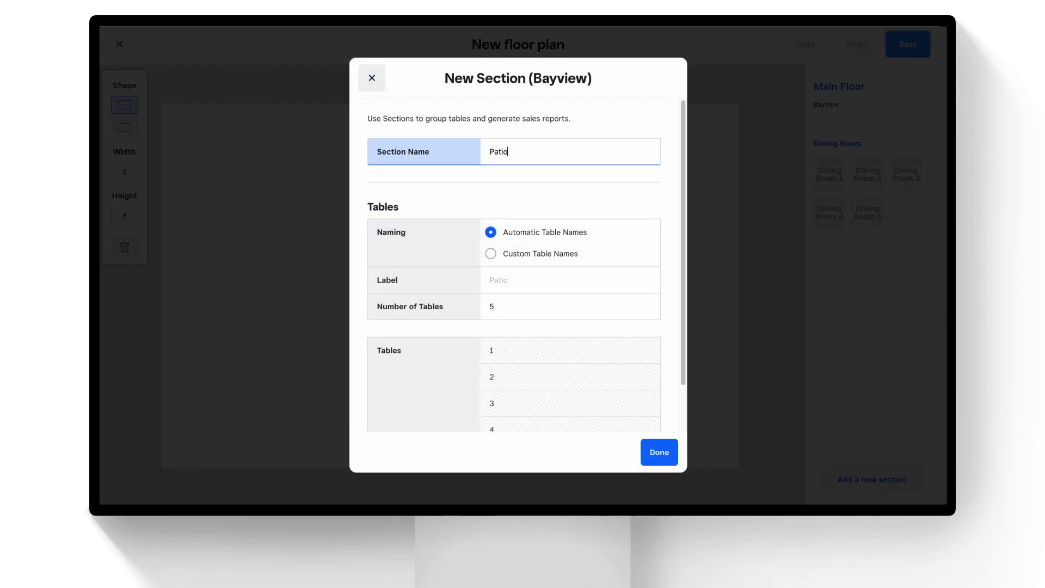
click(578, 308)
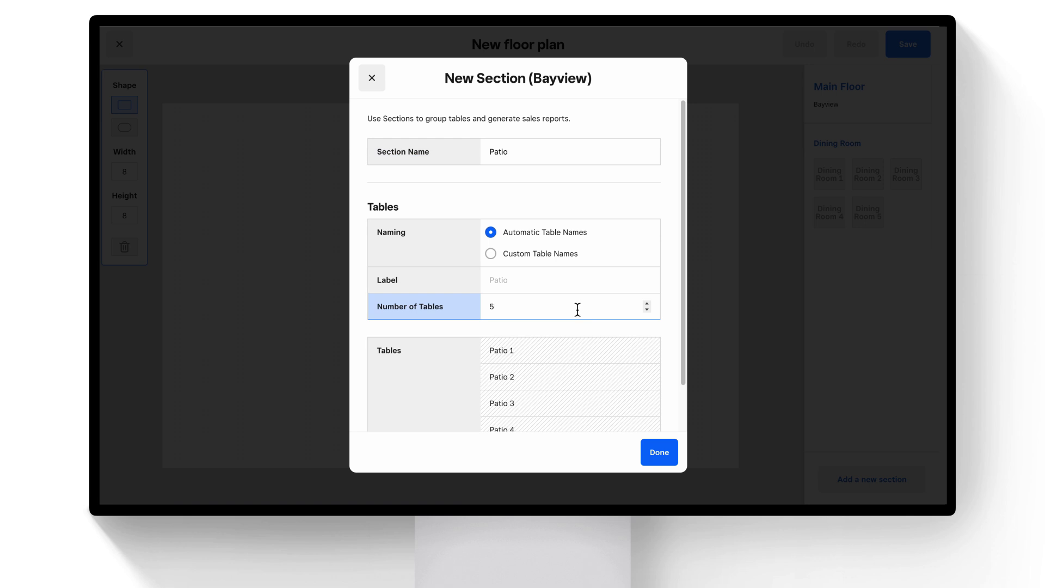
key(BackSpace)
text(4)
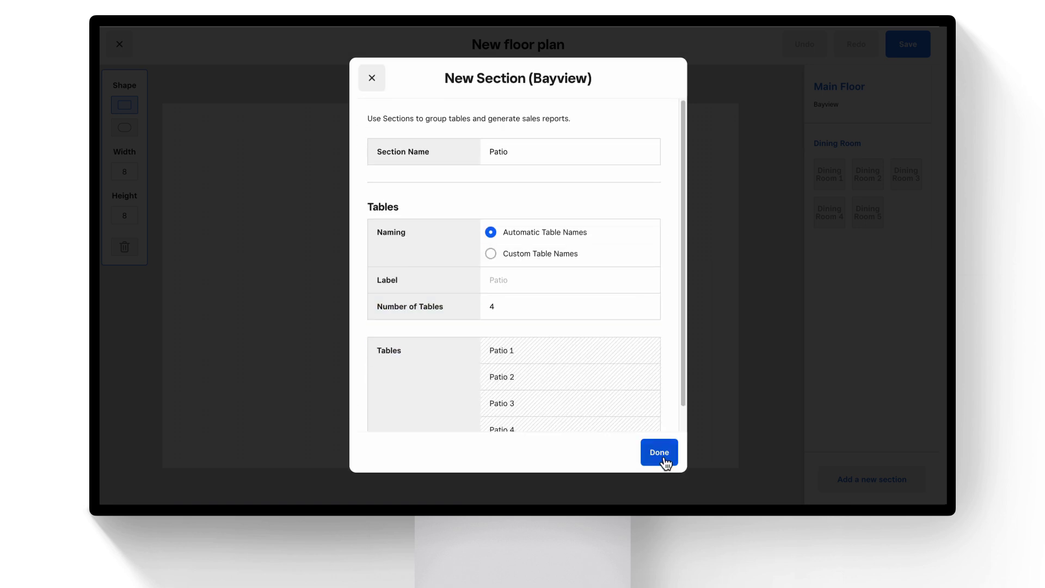
click(666, 463)
Place the four Patio tables, make them round, and shift them slightly lower.
click(816, 296)
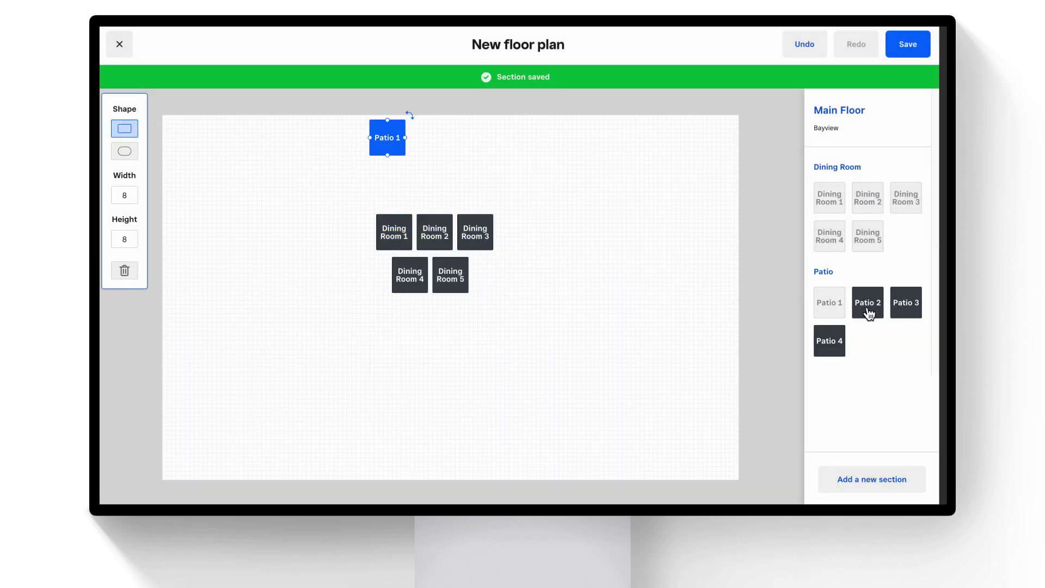
click(870, 314)
click(905, 308)
click(838, 348)
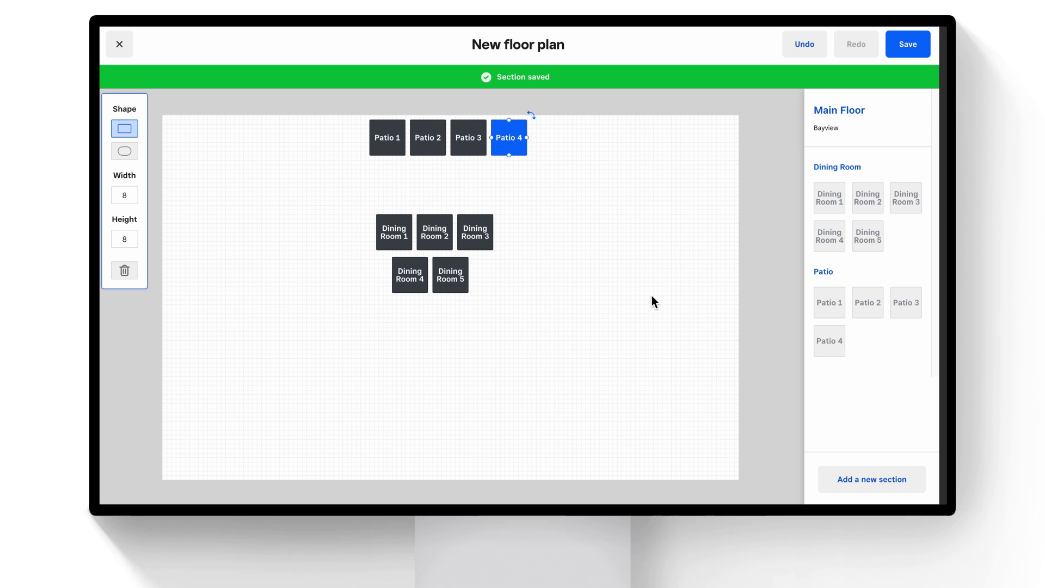
shift+click(398, 140)
shift+click(425, 141)
shift+click(463, 144)
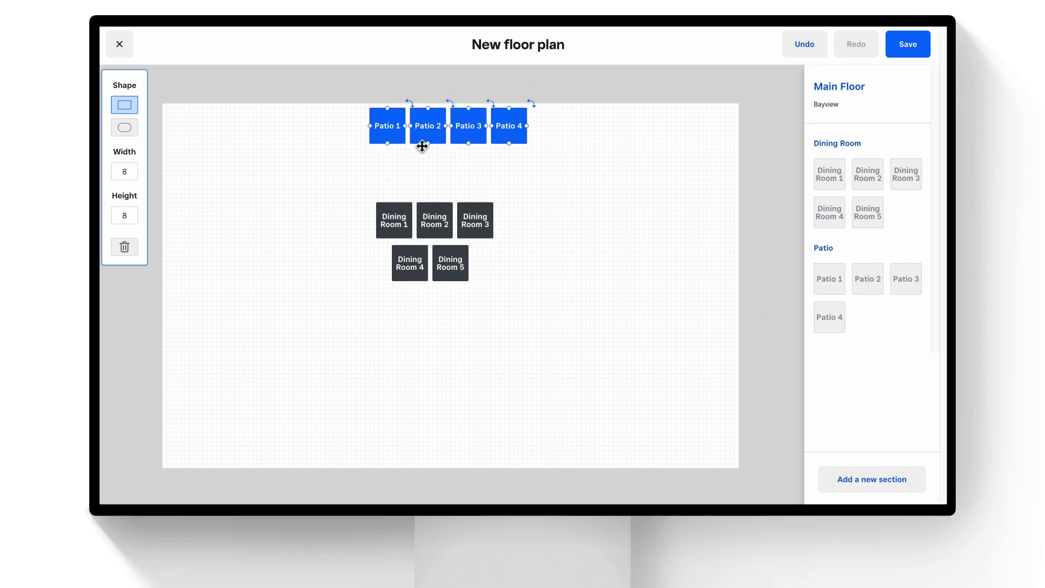
click(136, 130)
drag(397, 130, 386, 171)
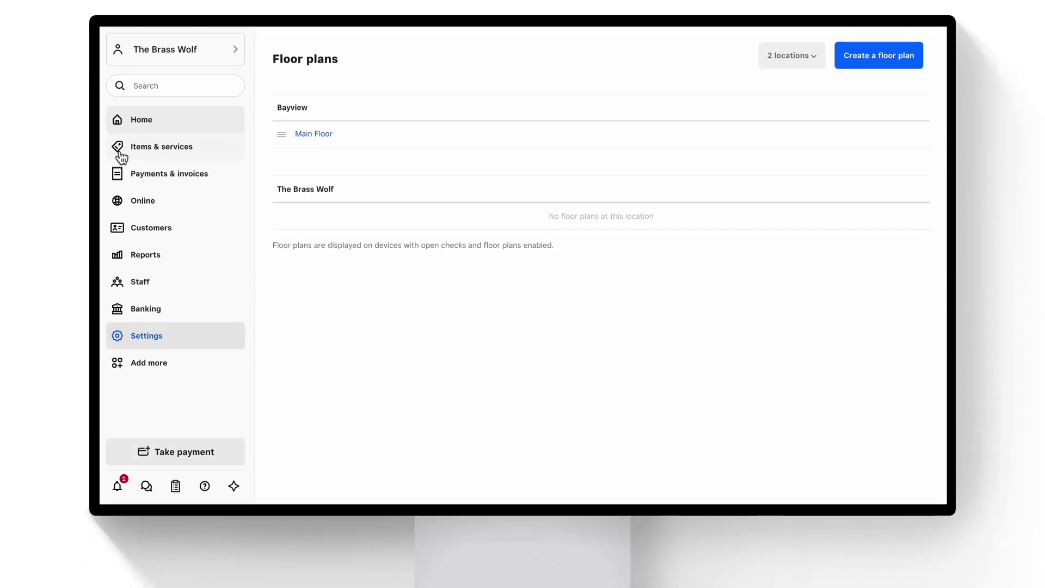
Go to Staff > Team > Team members and start adding a new team member.
click(141, 282)
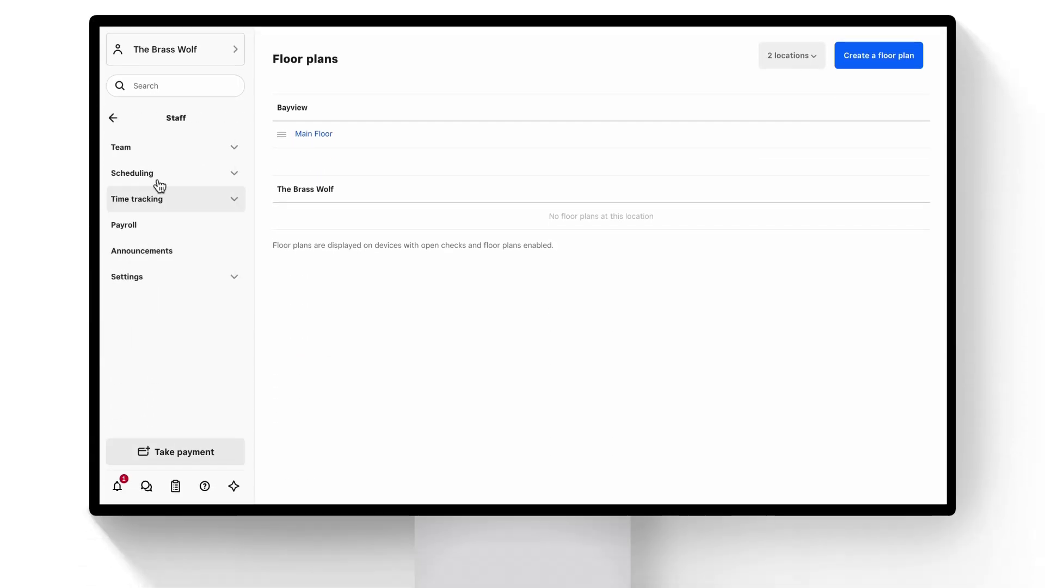
click(163, 149)
click(164, 181)
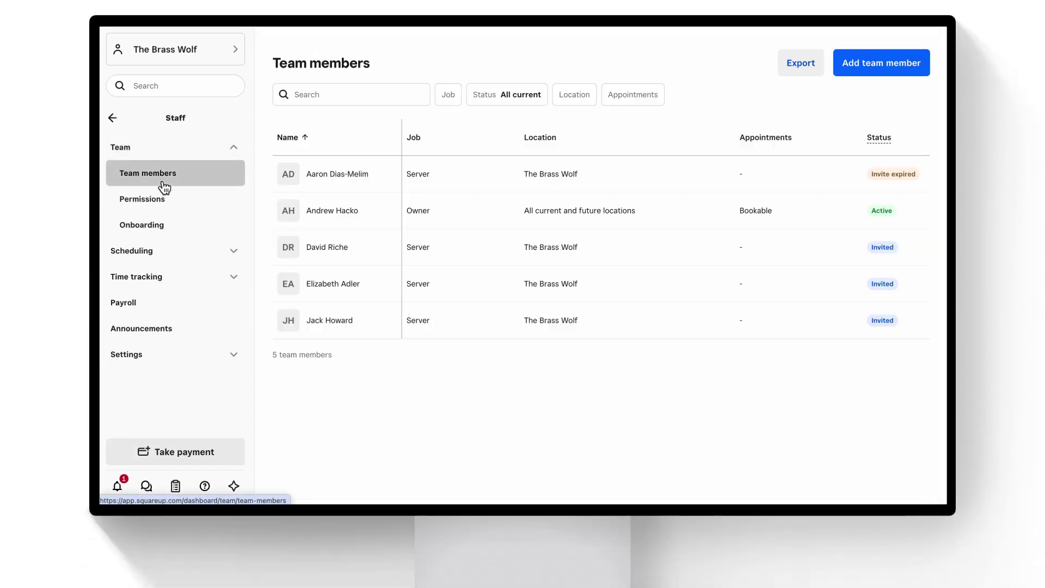
click(885, 70)
Enter the new member's preferred name, last name, phone number and email, then continue to Jobs.
click(443, 200)
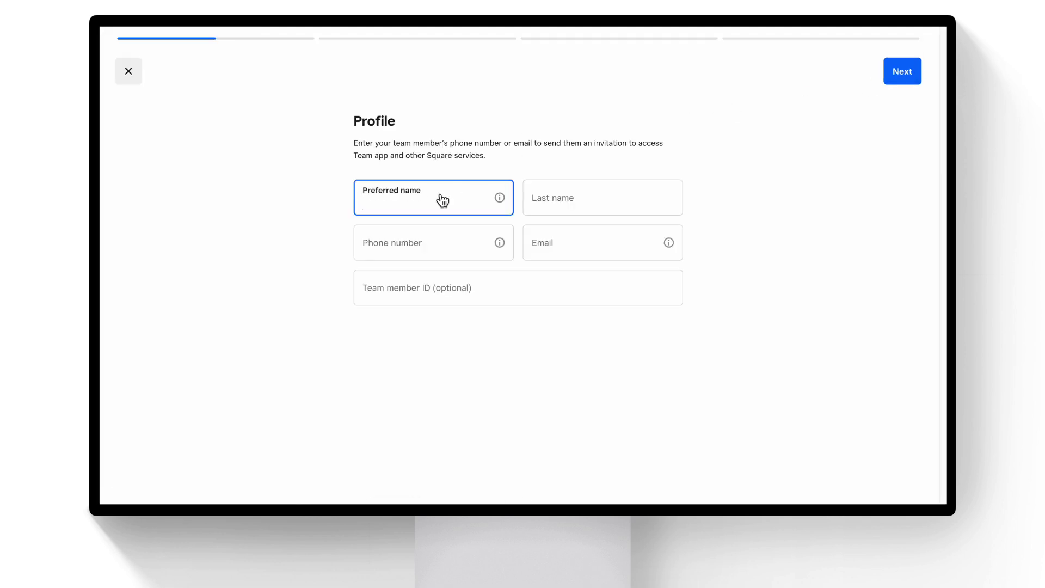
key(Tab)
key(Tab)
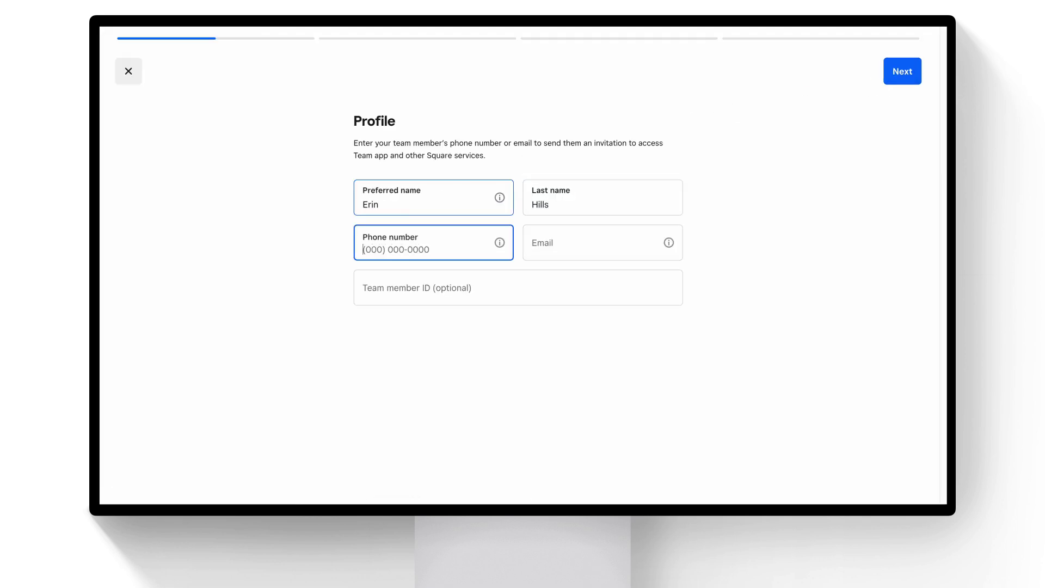
text(4155550189)
key(Tab)
key(Tab)
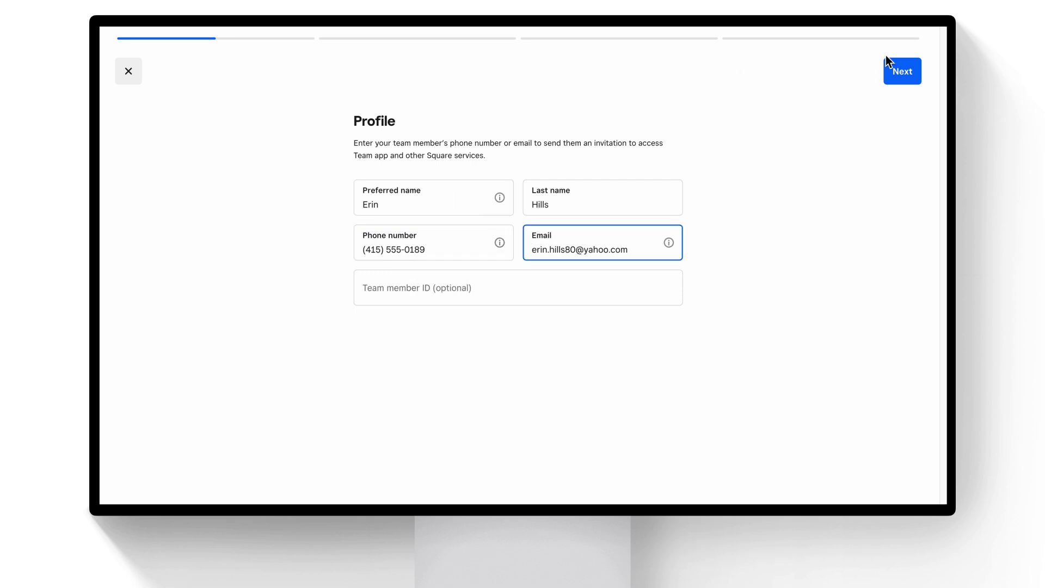
click(892, 67)
Make Server the member's primary job at an hourly rate of 17.5.
click(607, 190)
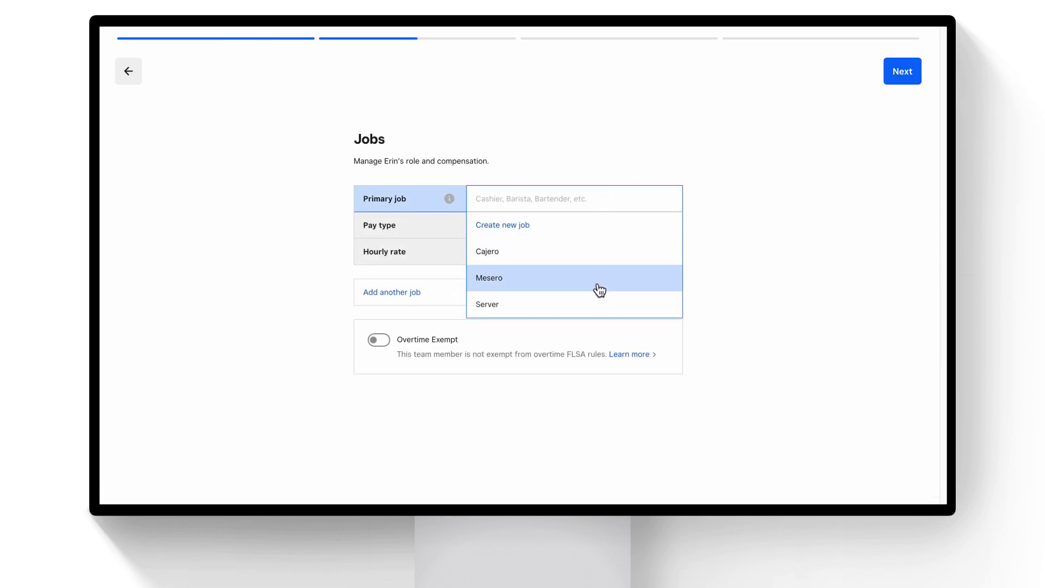
click(595, 303)
click(588, 262)
text(17.5)
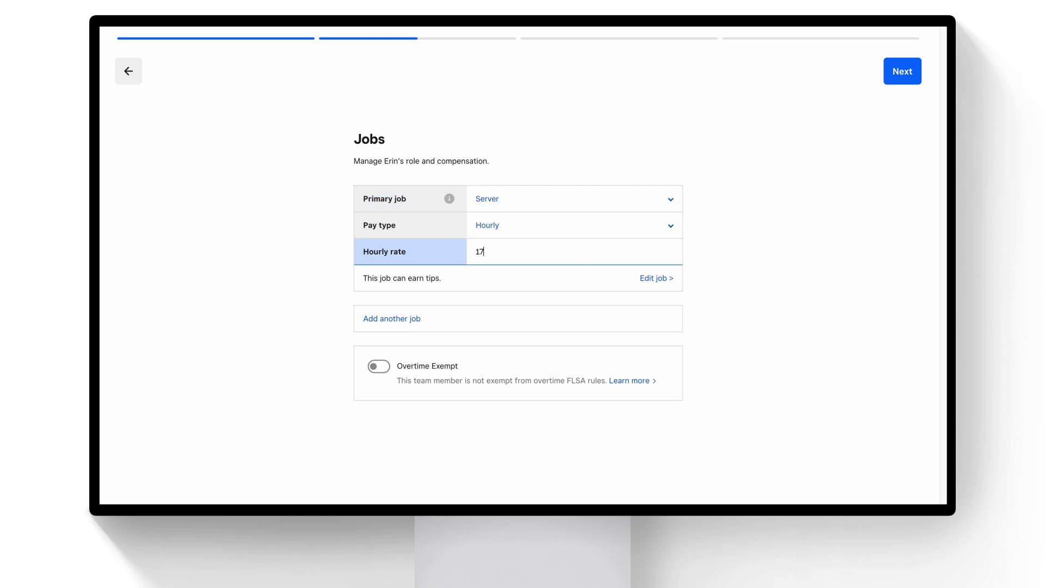
click(901, 74)
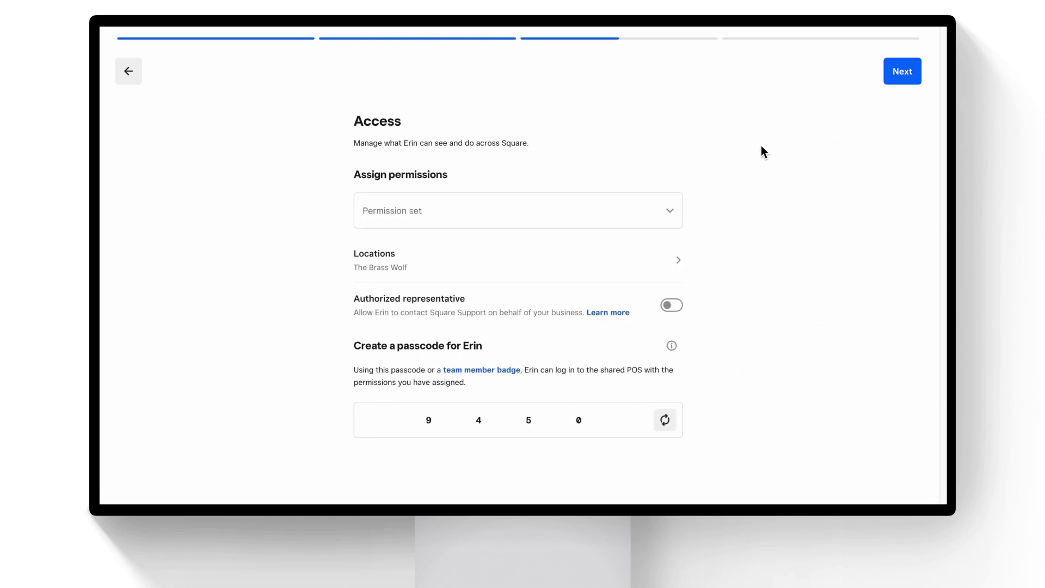
Assign the Server permission set, generate a new passcode and finish adding the member.
click(516, 213)
scroll(531, 348, down, 5)
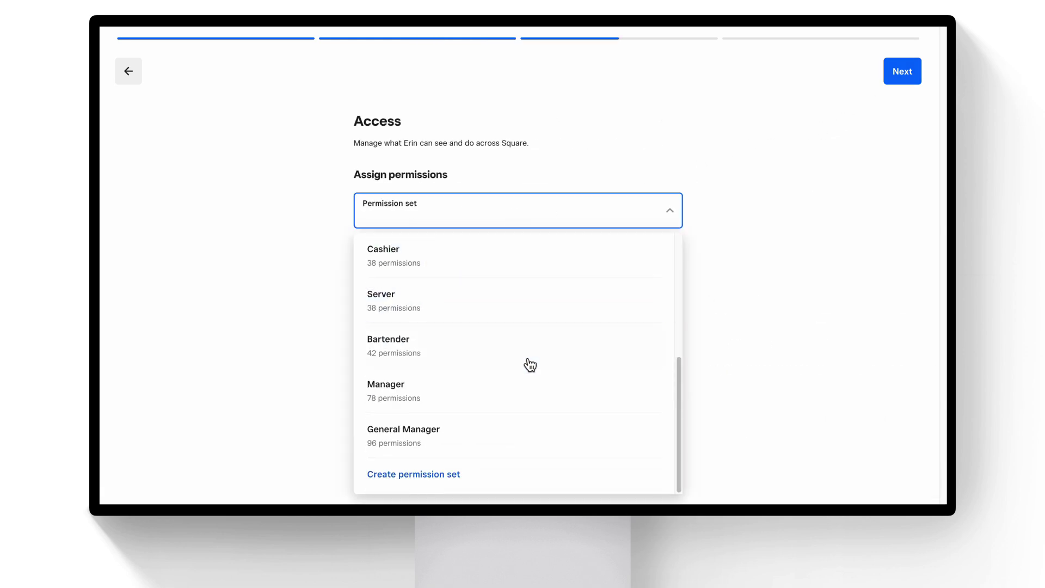
click(532, 308)
click(667, 457)
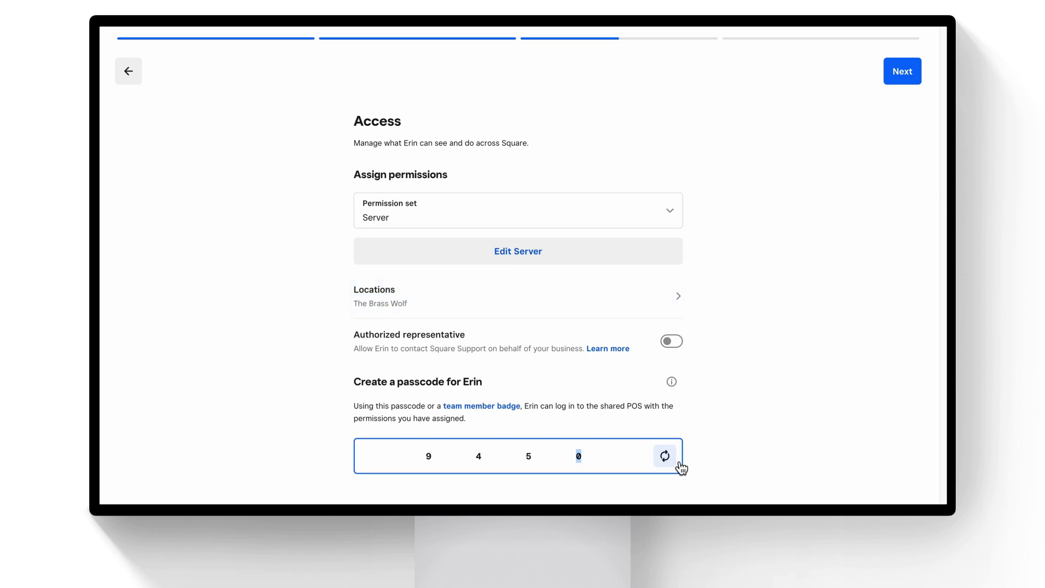
click(918, 77)
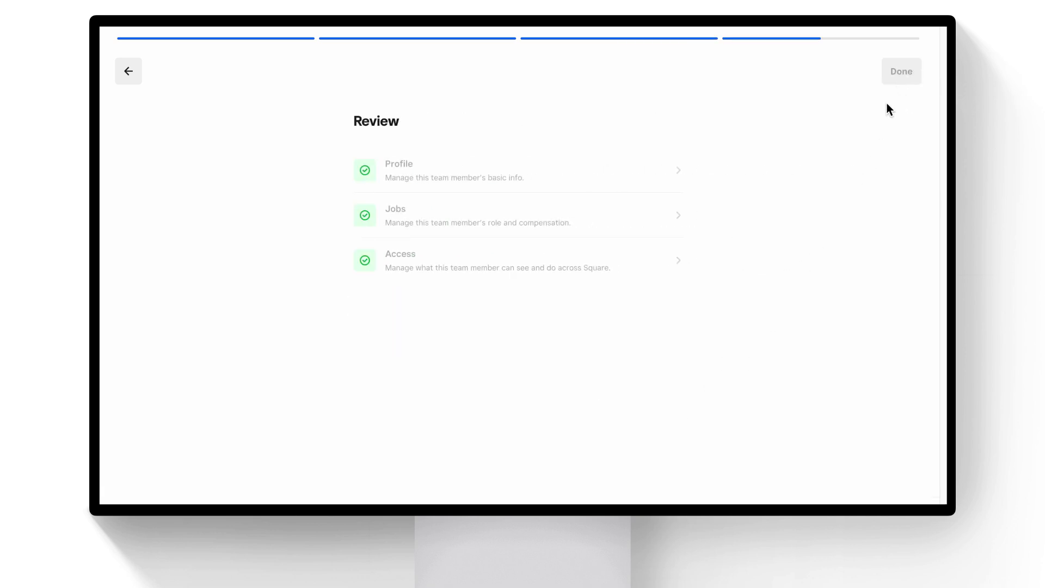
click(898, 80)
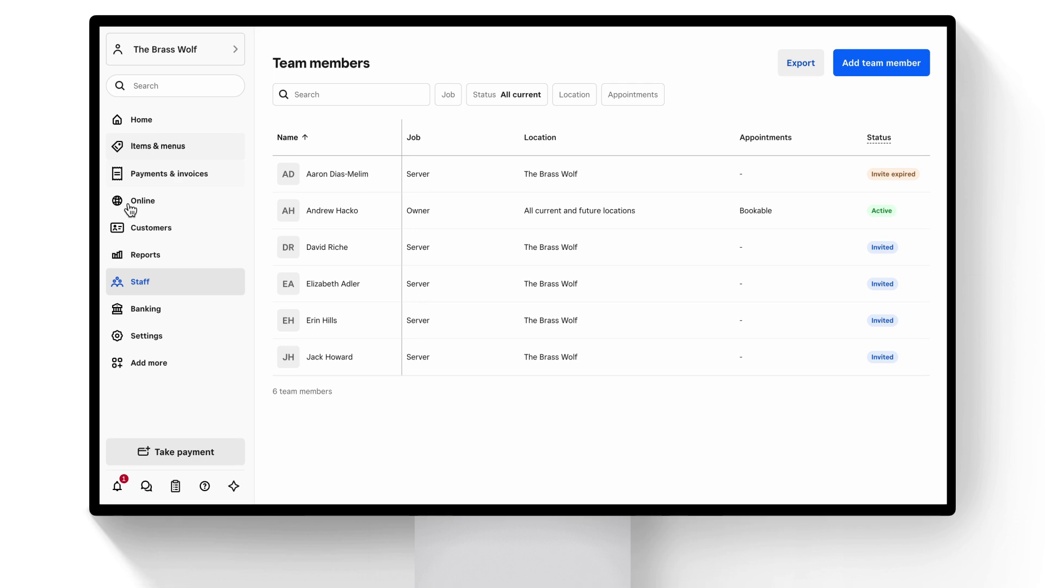
Go to Settings > Device management > Device codes and start a new code, entering the count.
click(148, 338)
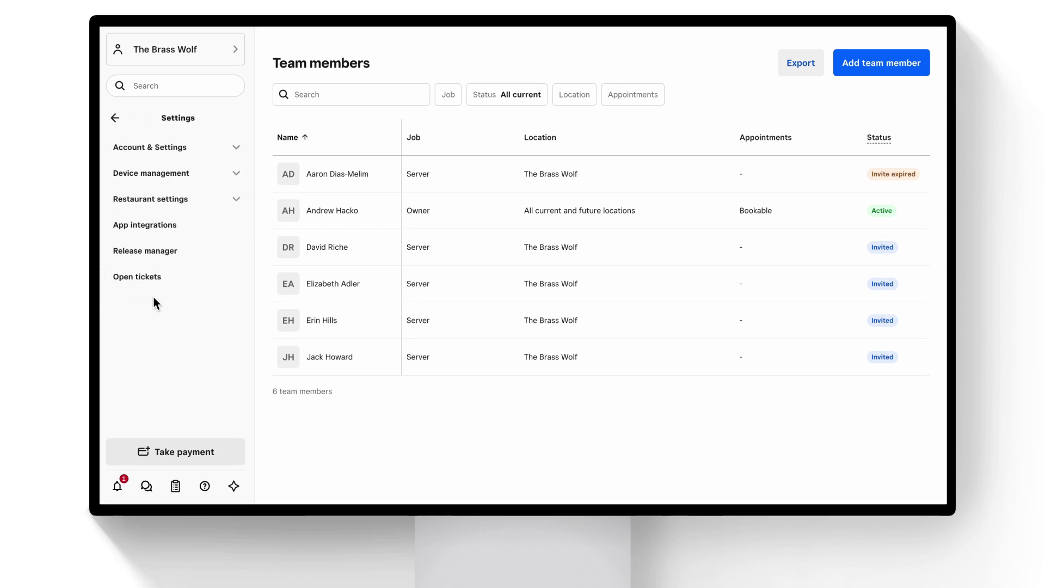
click(165, 185)
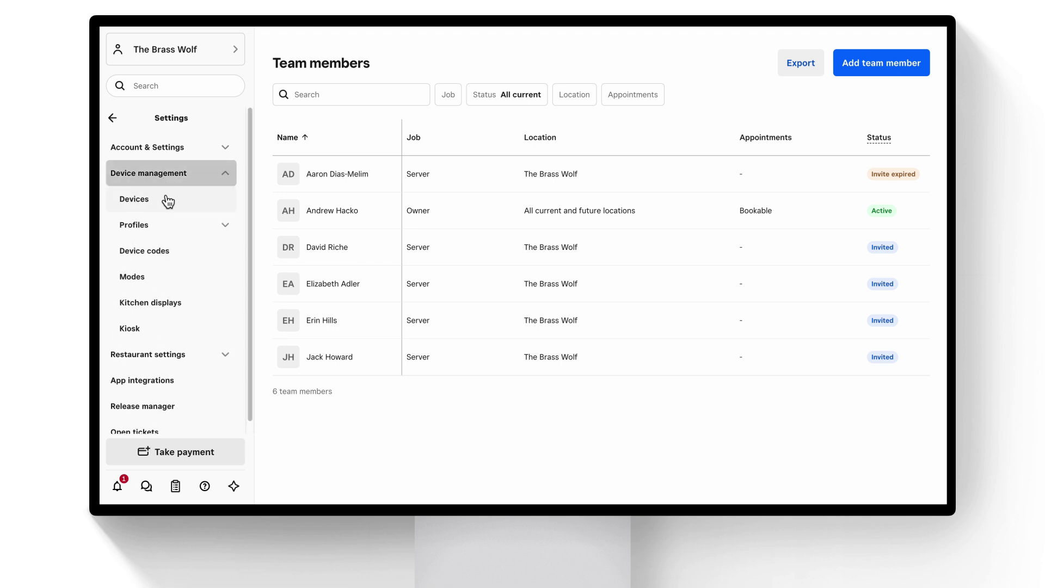
click(168, 257)
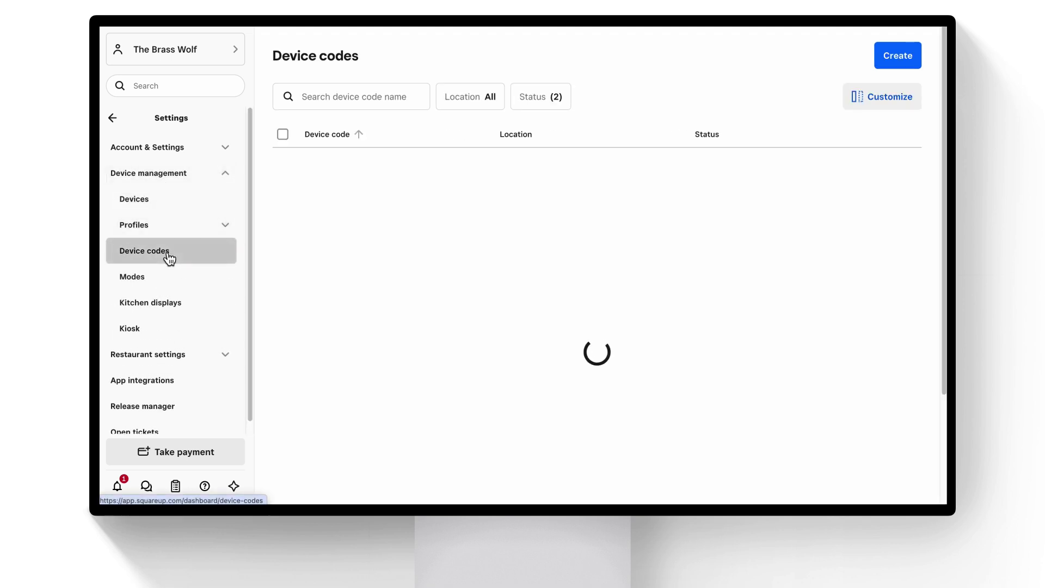
click(895, 60)
click(511, 178)
text(2)
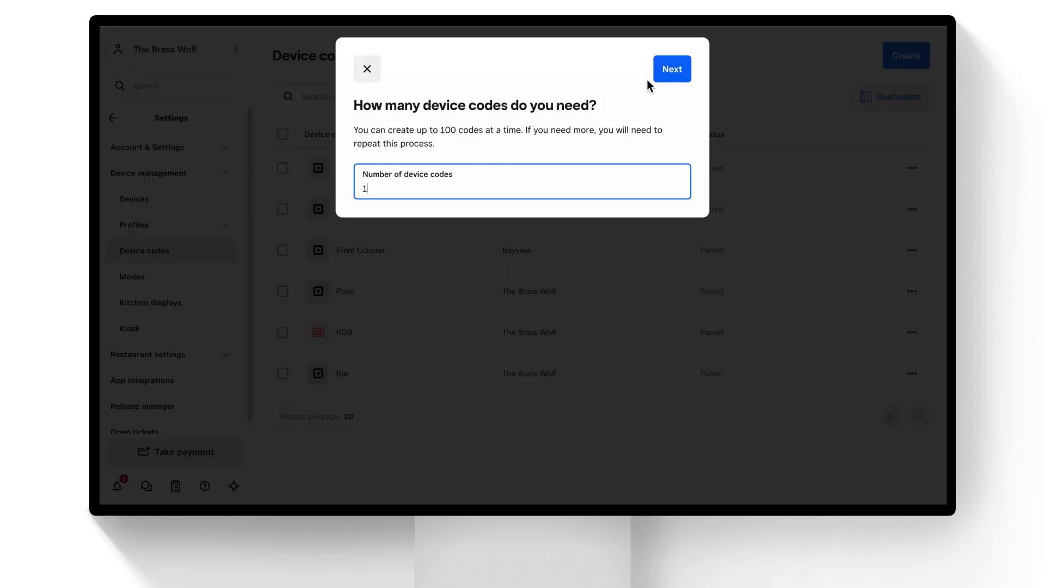
click(665, 74)
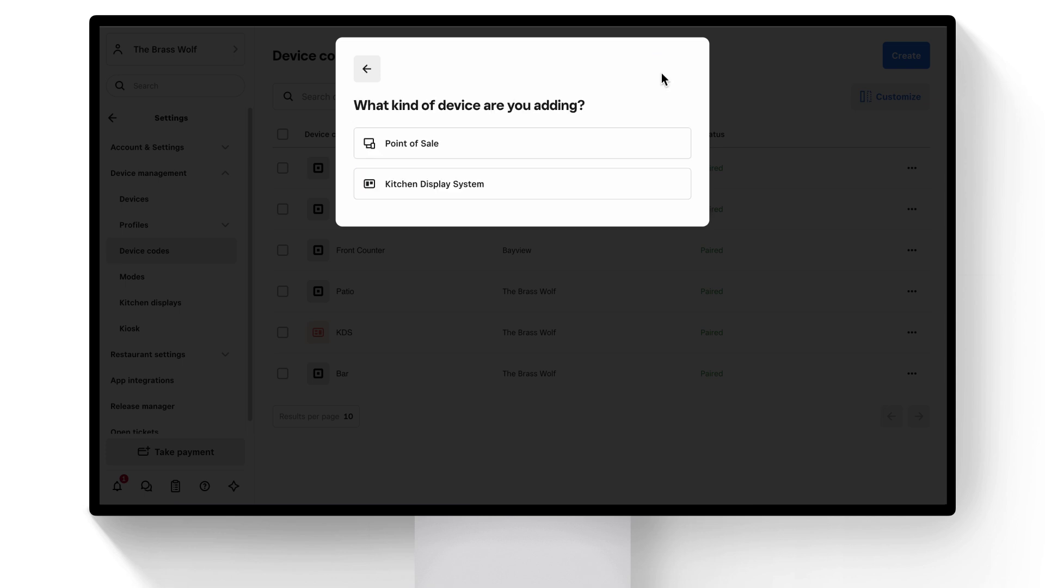
Choose Point of Sale as the device type, located at The Brass Wolf.
click(609, 145)
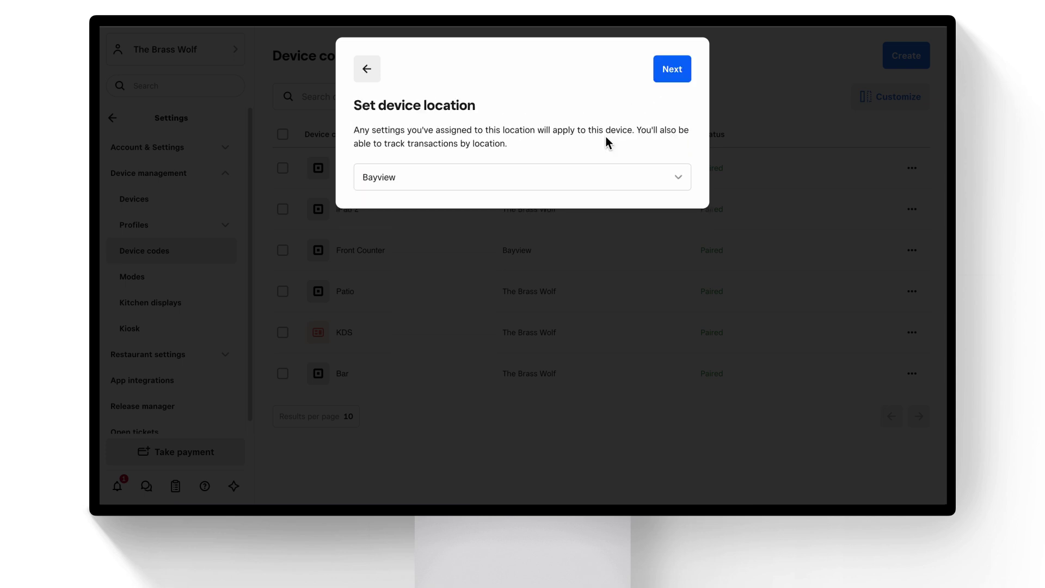
click(603, 181)
click(575, 290)
Select the FSR (Full service) mode from all available modes for the device code.
click(667, 77)
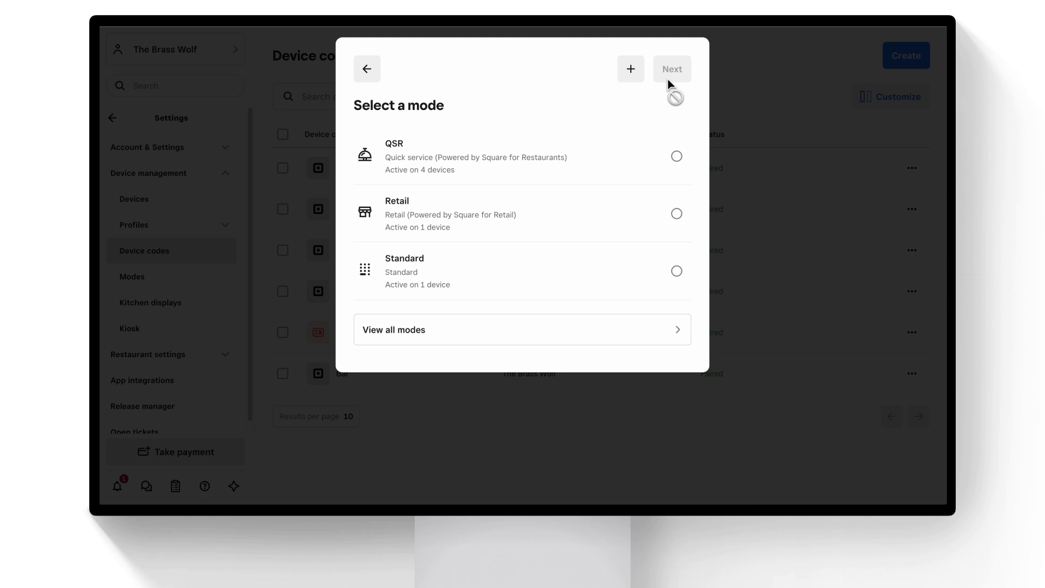
click(619, 327)
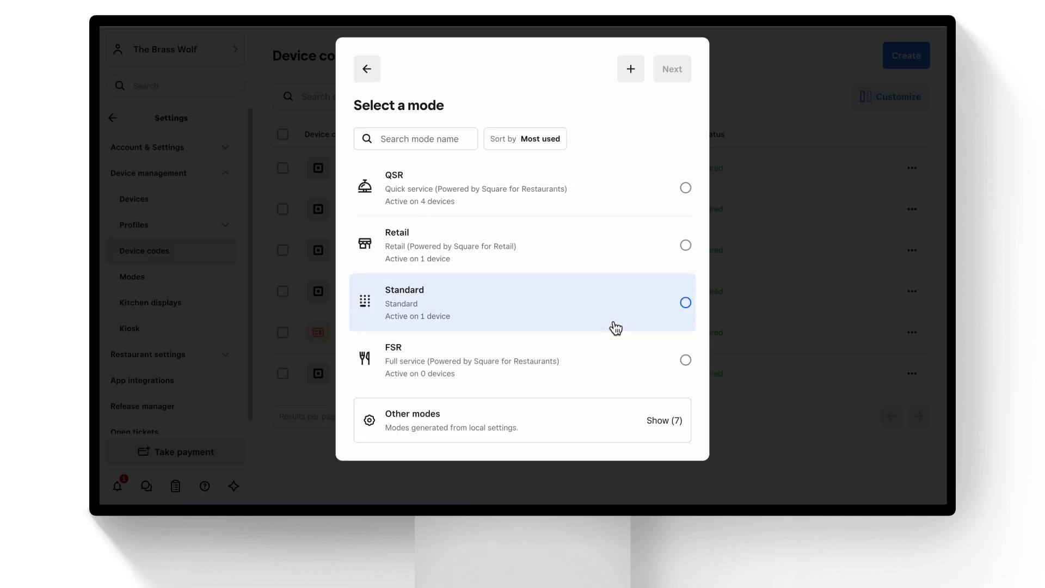
click(616, 356)
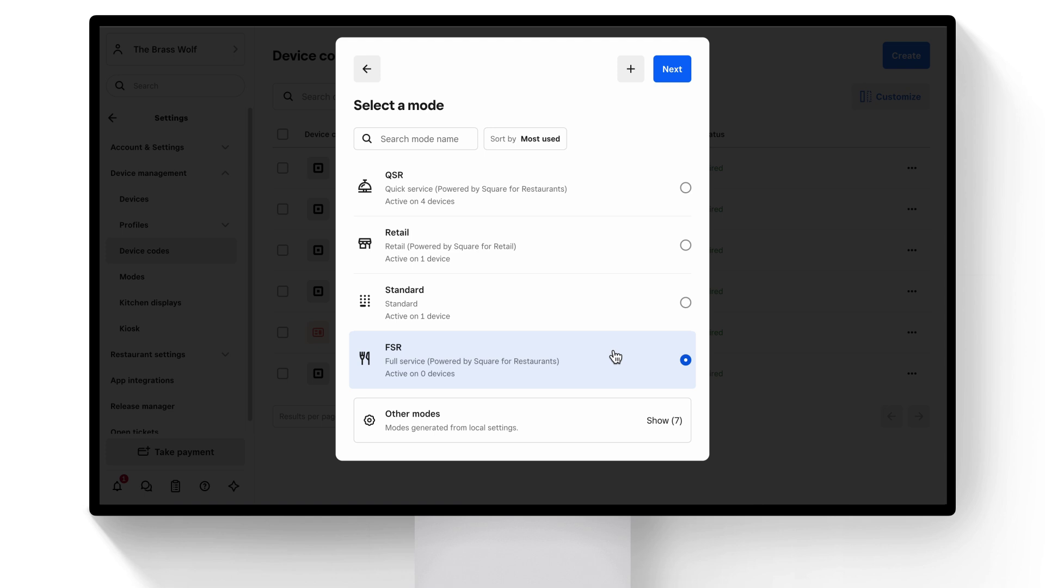
Name the device code 'Main POS', create it and dismiss the success message.
click(672, 68)
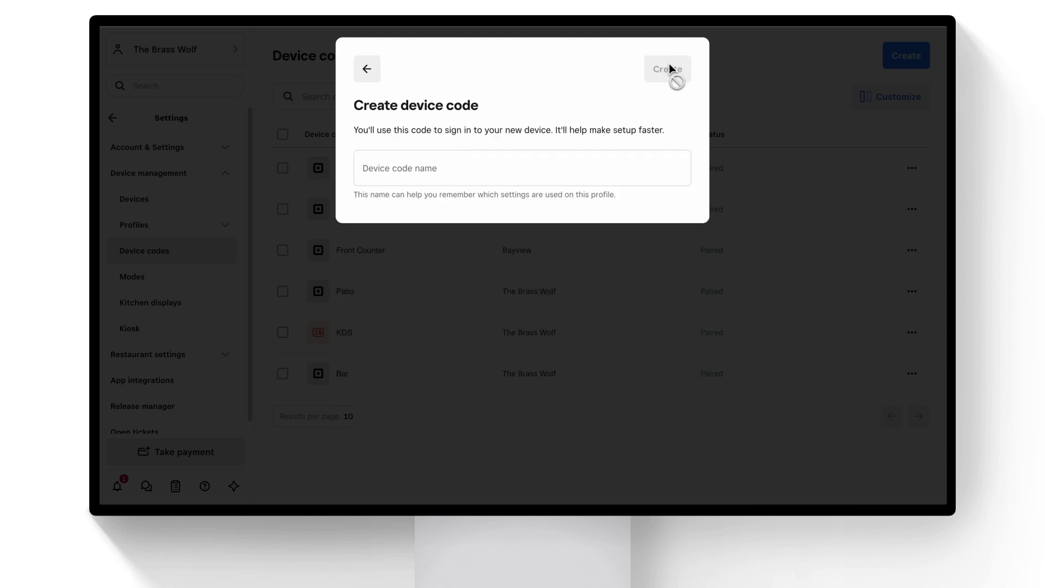
click(381, 174)
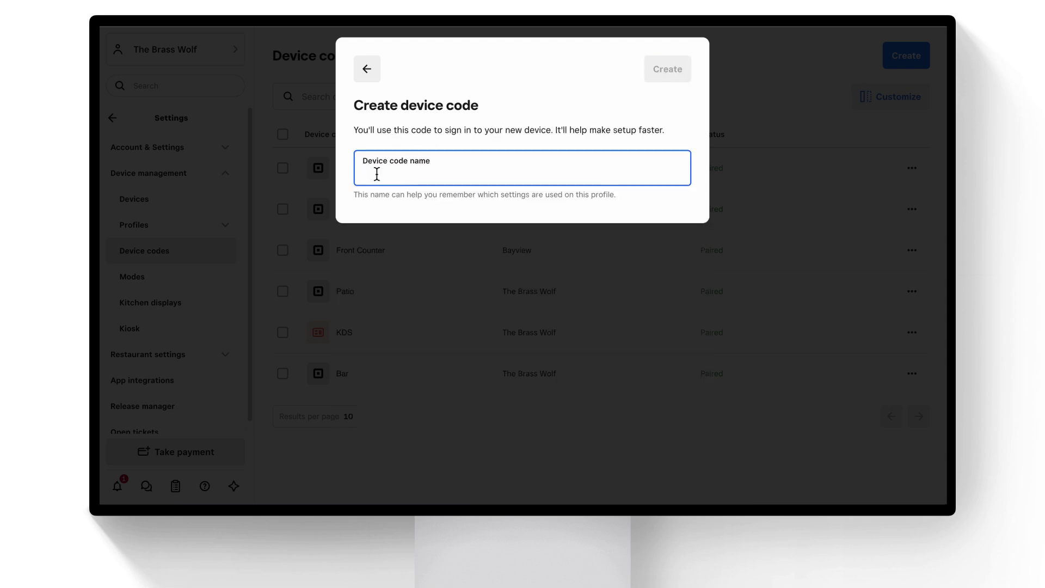
text(Main POS)
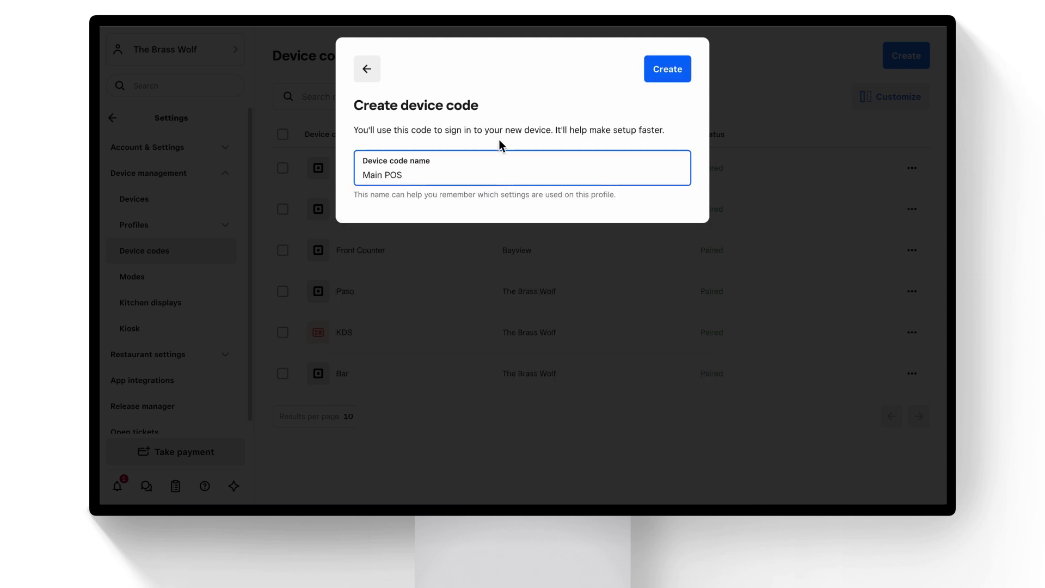
click(672, 73)
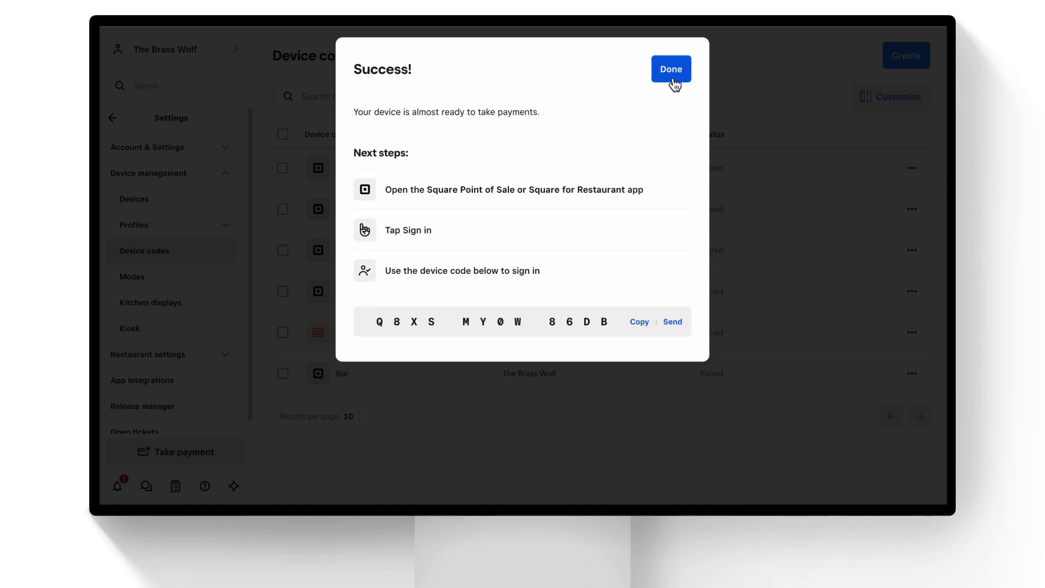
click(673, 71)
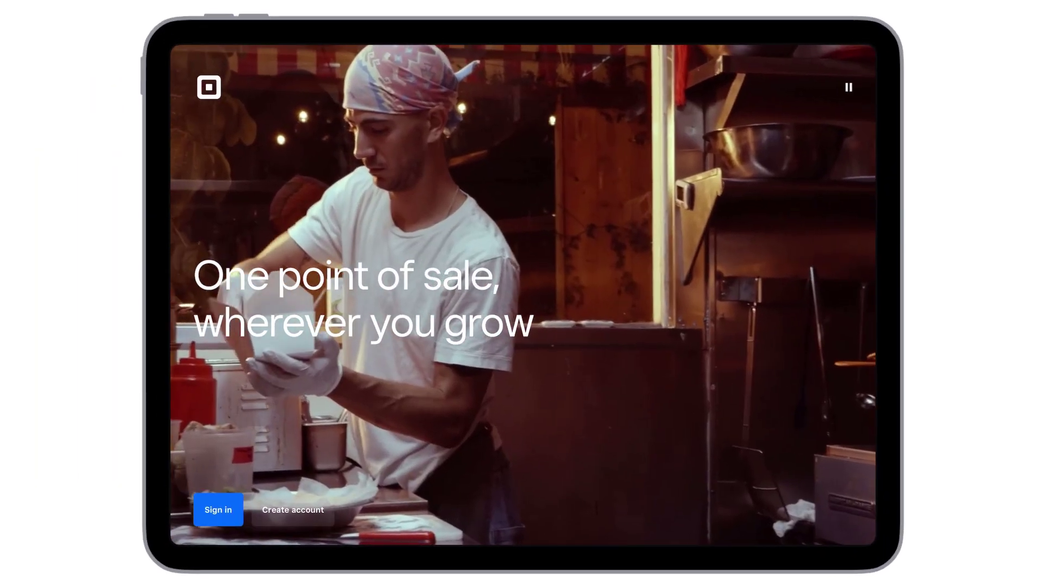
Sign the iPad in by pasting the saved device code, then begin entering the employee passcode.
click(288, 459)
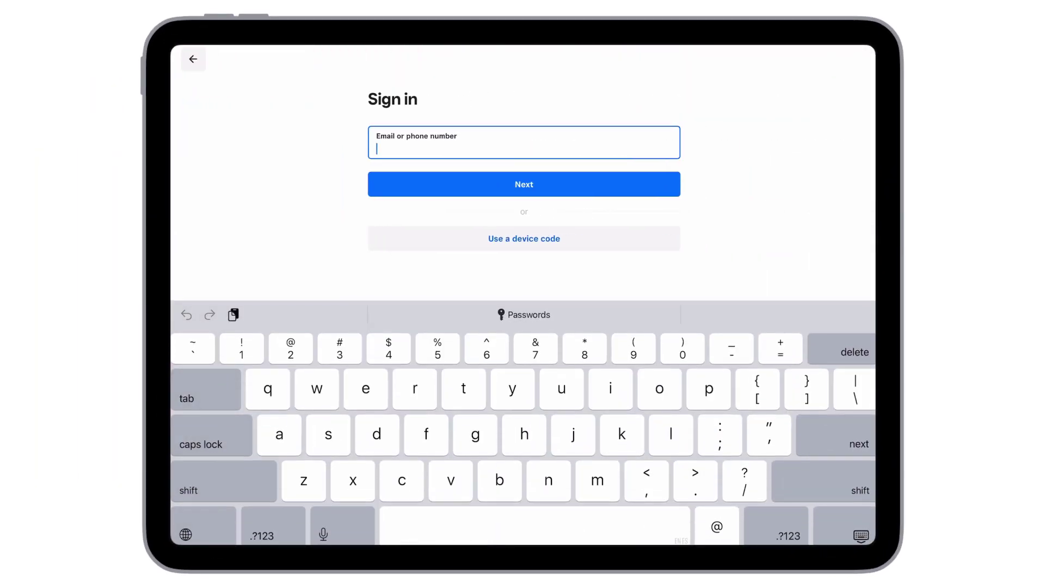
click(524, 238)
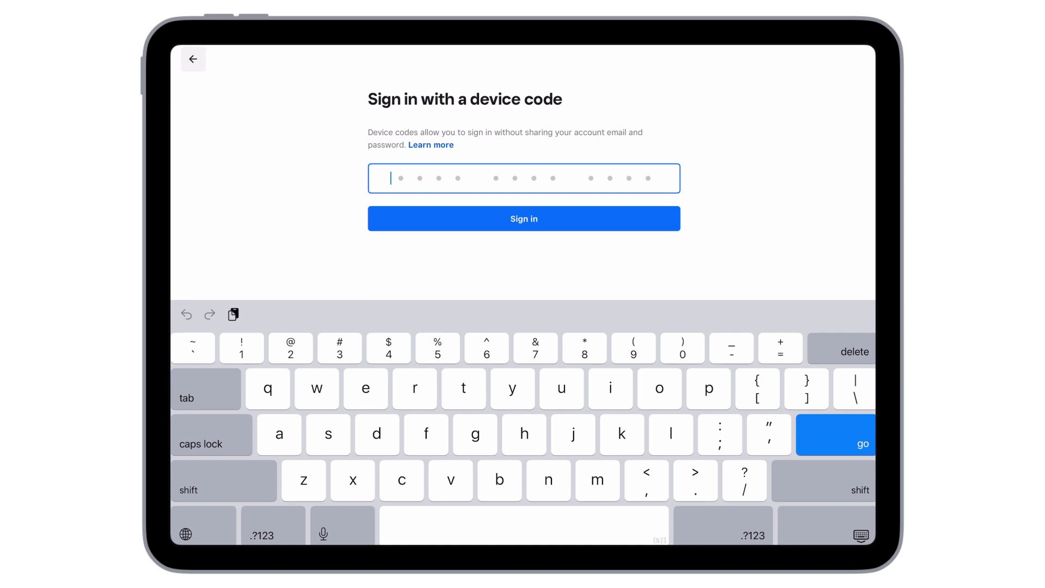
click(337, 155)
key(super+v)
click(523, 218)
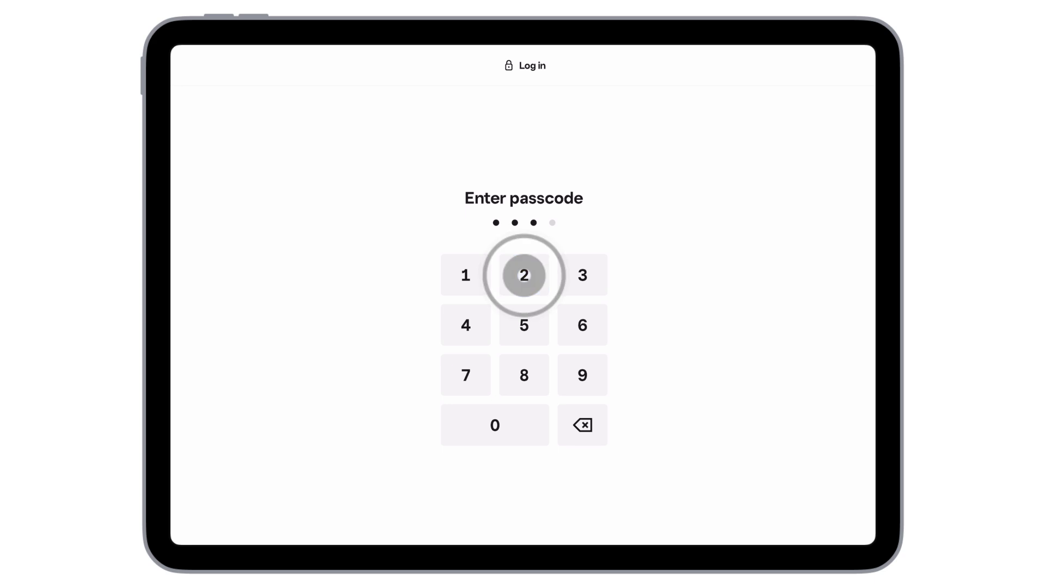
click(524, 278)
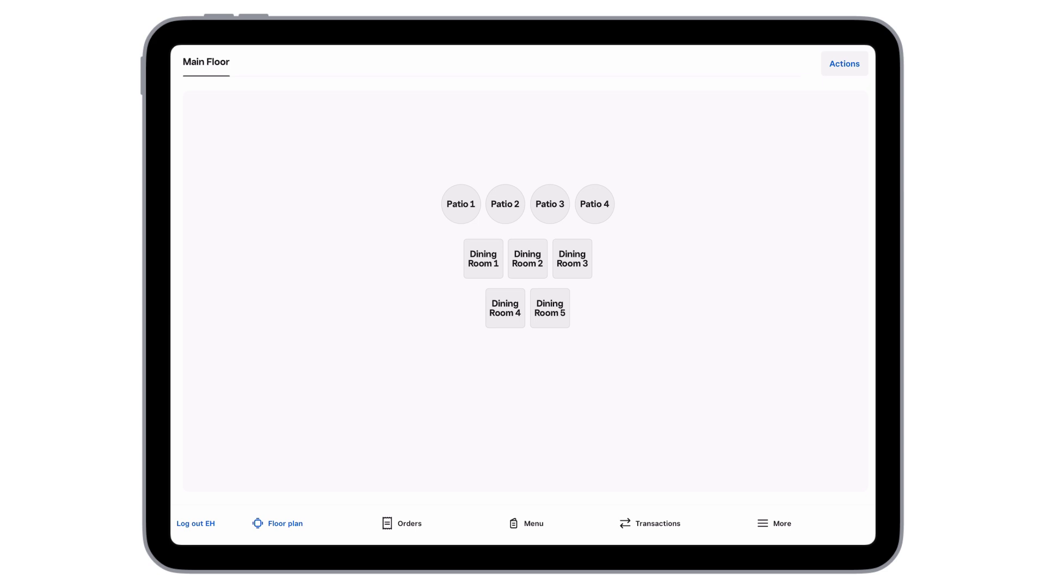
Look over the Orders and Menu tabs, then return to the floor plan.
click(401, 523)
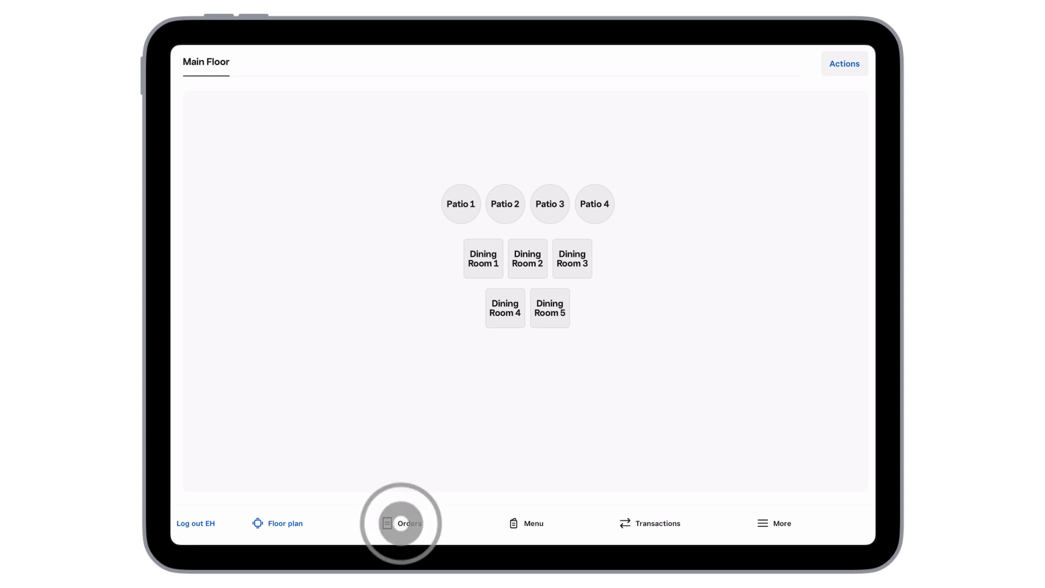
click(531, 523)
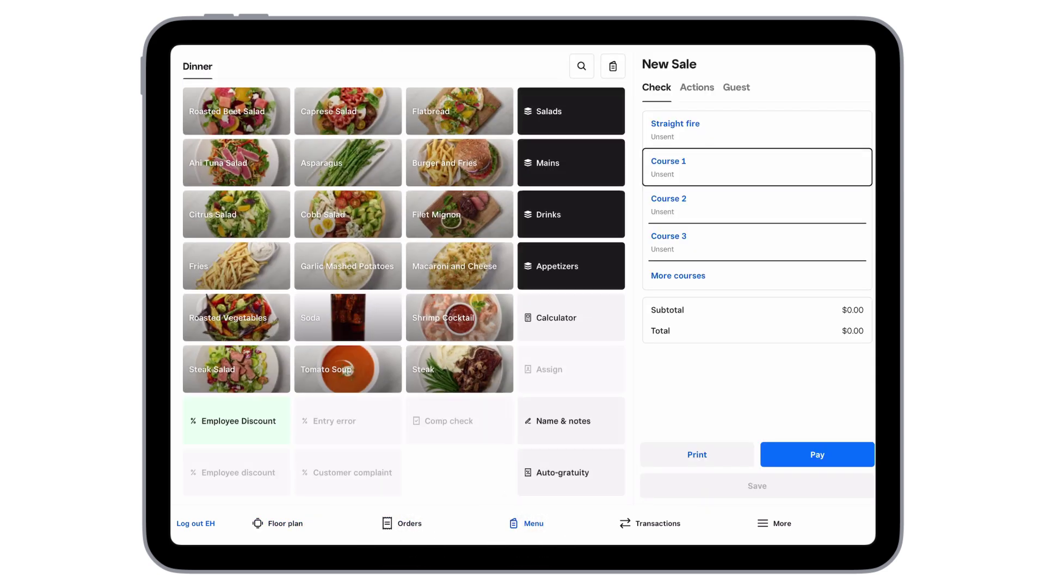
click(278, 523)
Open a check for the Dining Room 1 table with 2 covers.
click(566, 420)
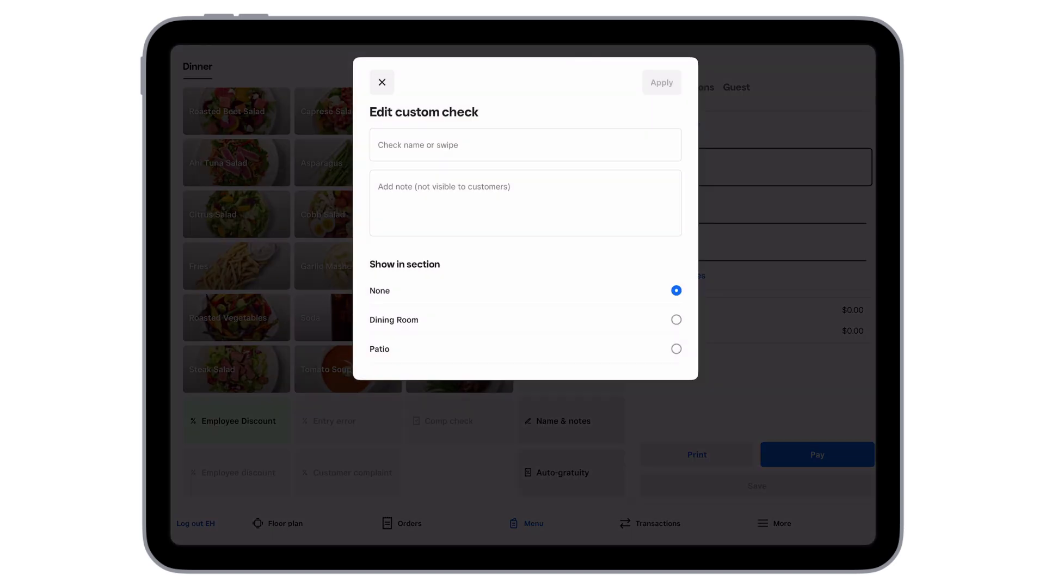
click(382, 83)
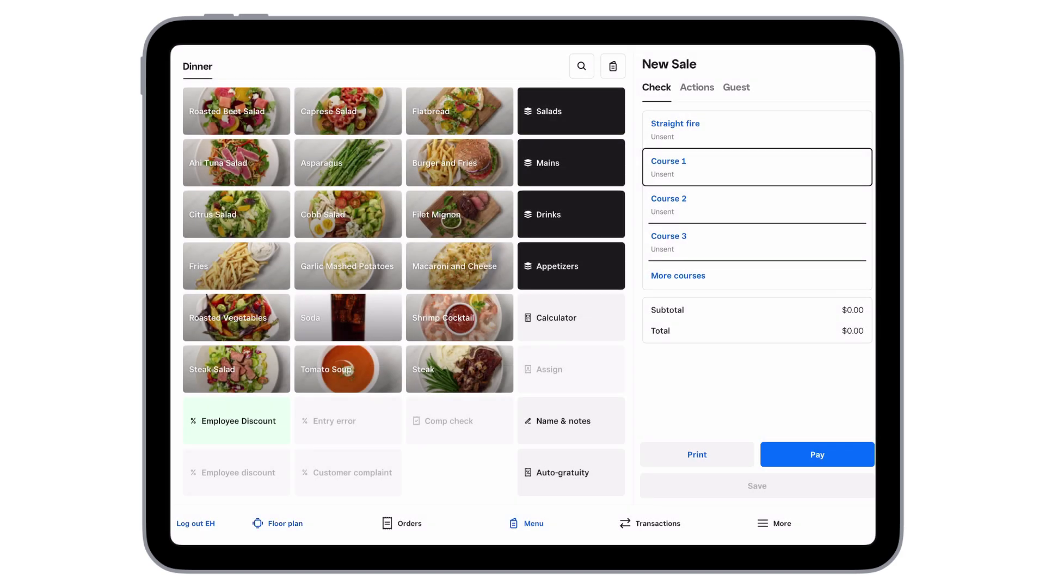
click(277, 523)
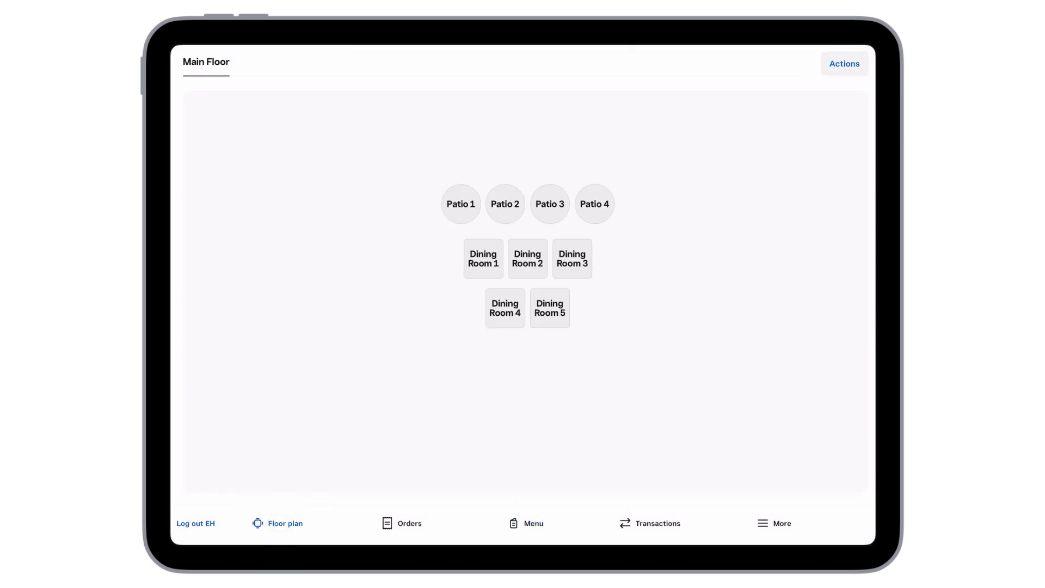
click(483, 258)
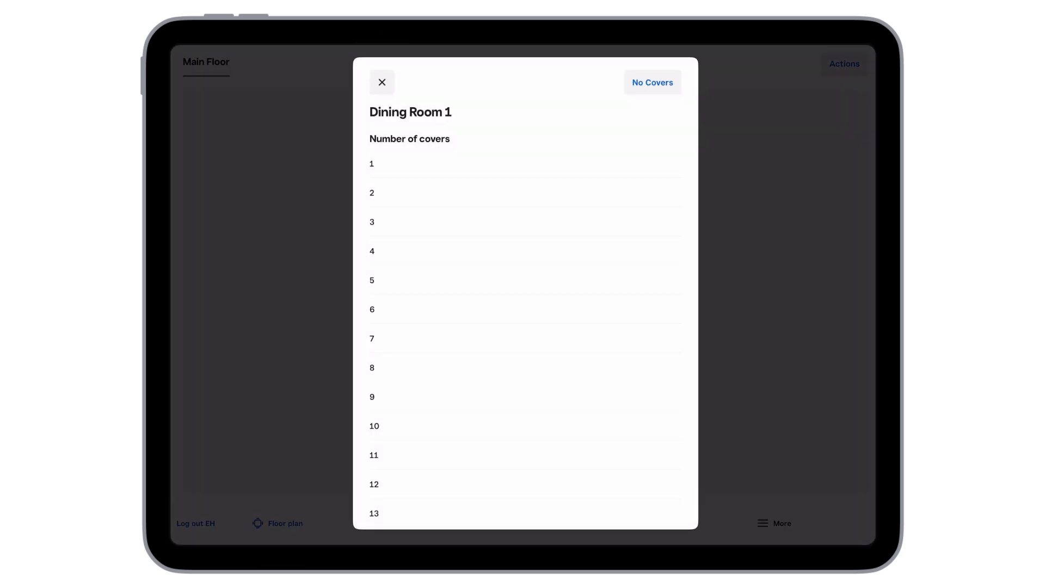
click(371, 192)
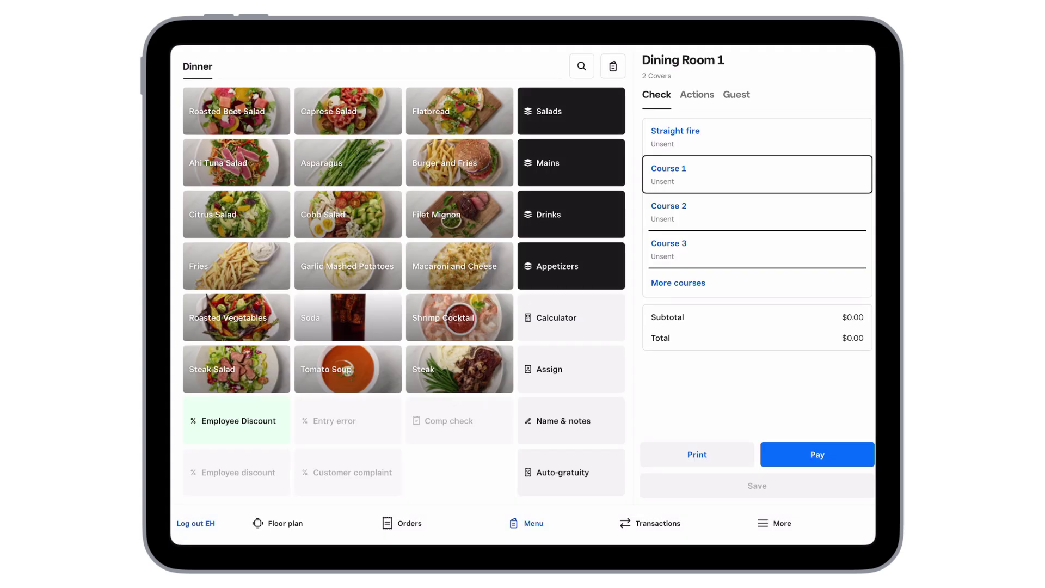
Add an Ahi Tuna Salad with a Roll add-on to the check.
click(229, 161)
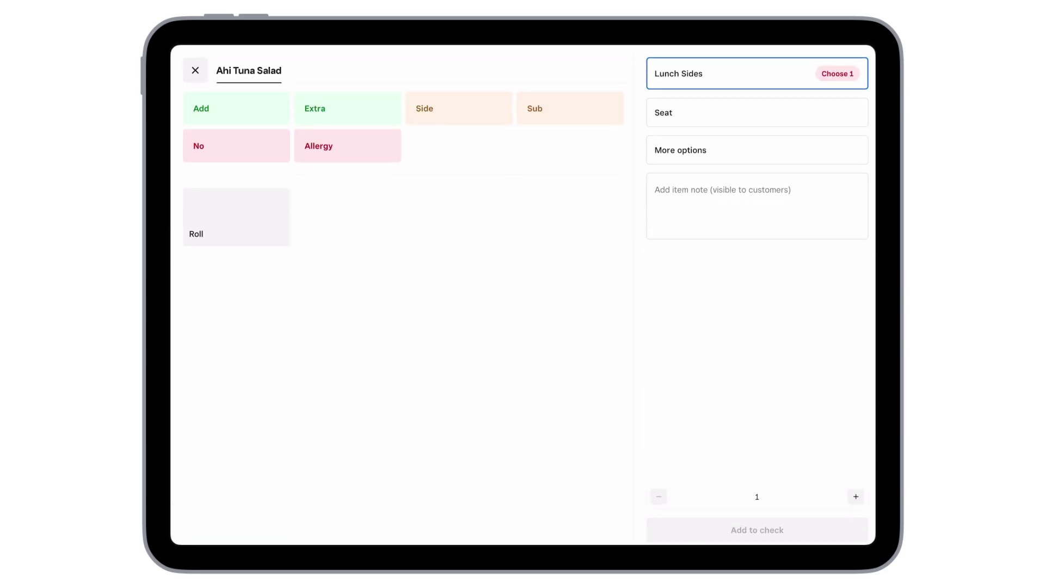
click(751, 73)
click(233, 107)
click(233, 215)
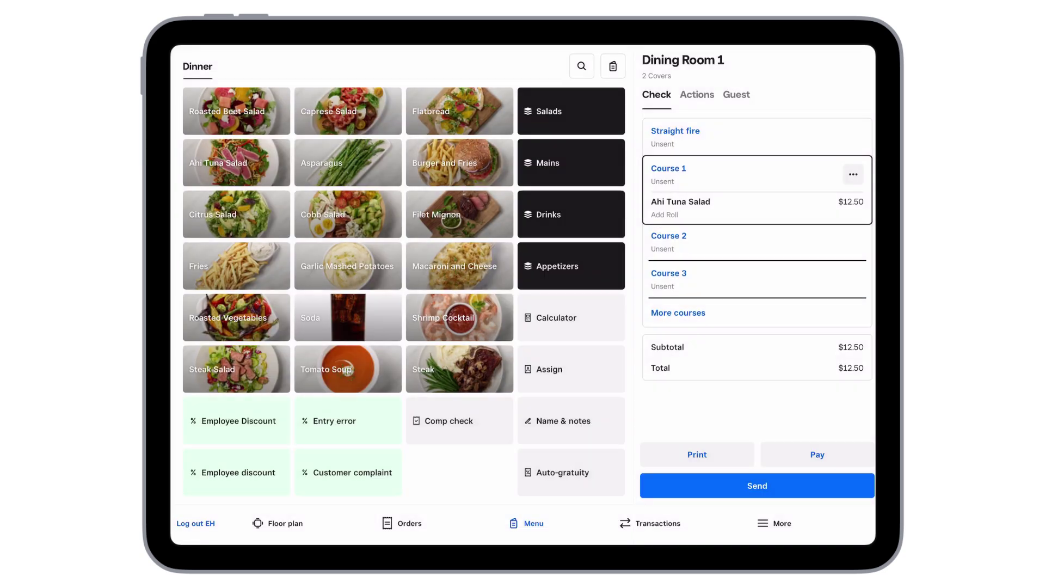
Assign the salad to the Table seat, save the change and send the order.
click(678, 206)
click(827, 486)
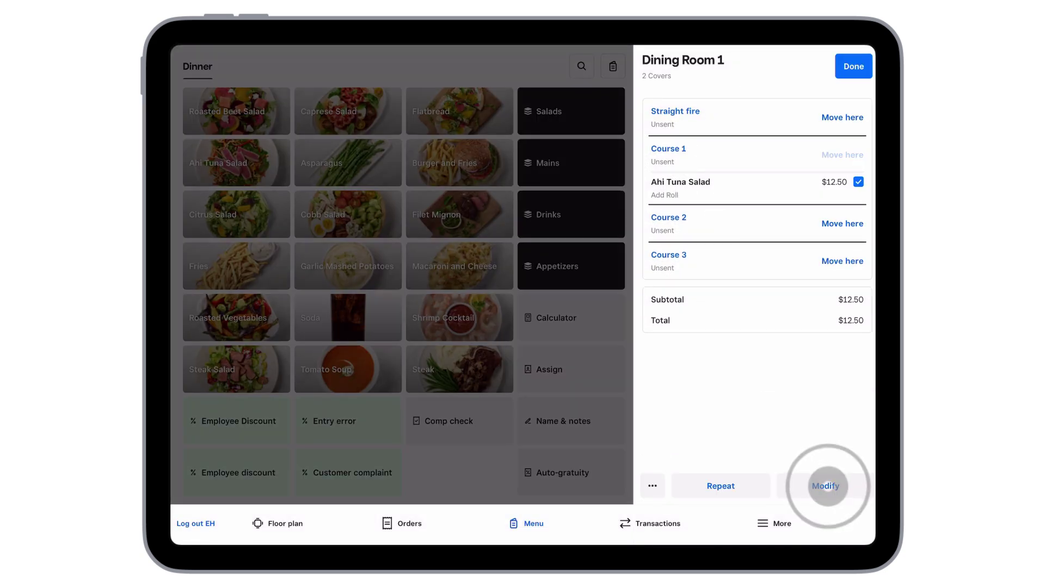
click(663, 137)
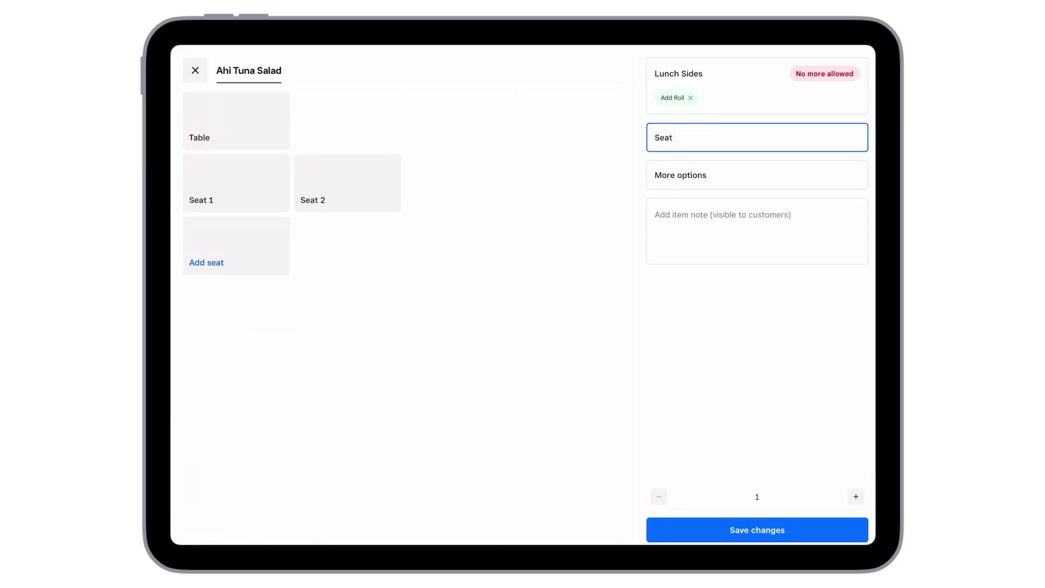
click(236, 123)
click(757, 529)
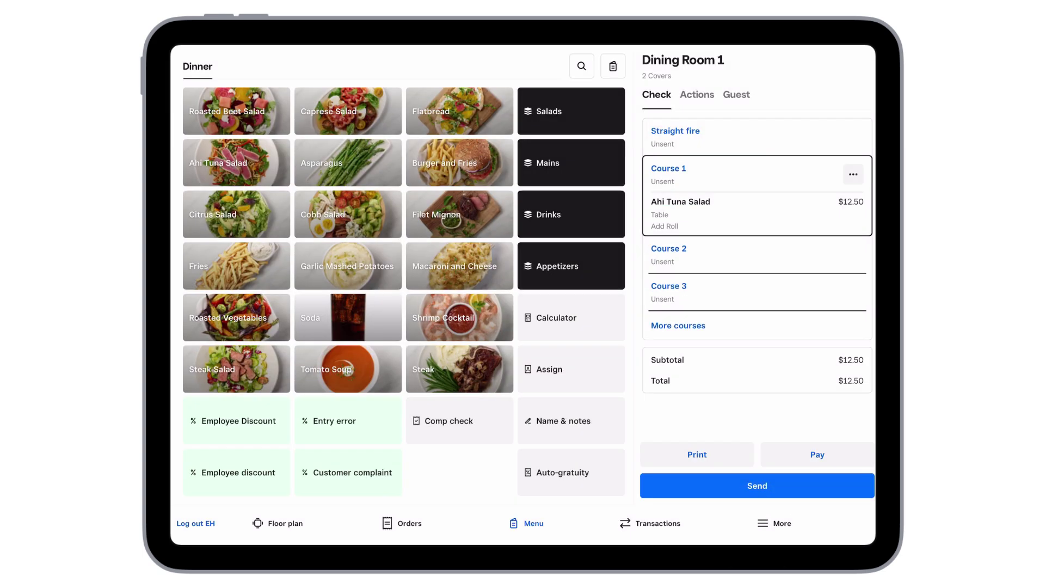
click(757, 486)
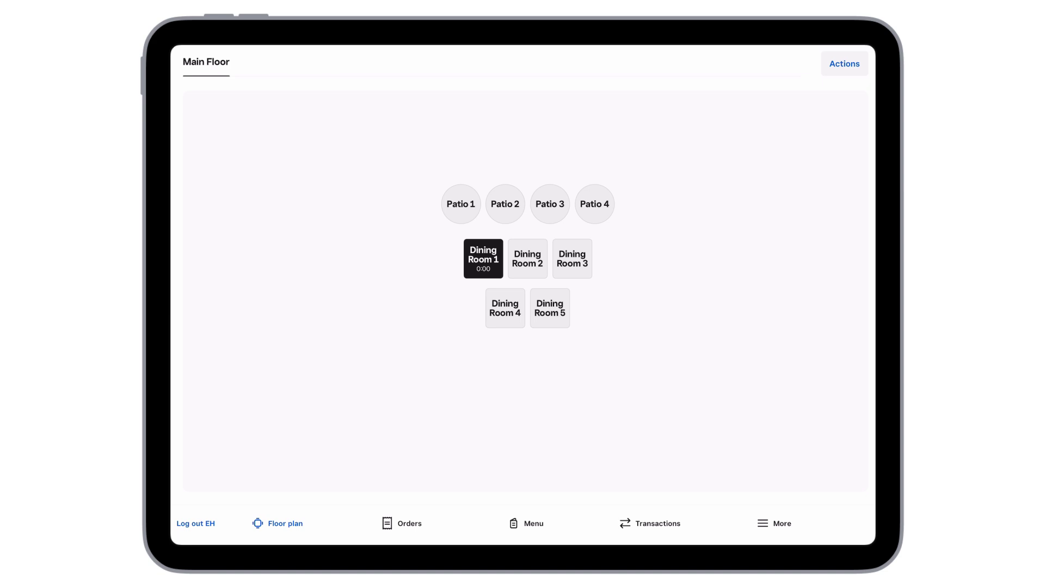
Reopen the Dining Room 1 check, print it and start the $12.50 payment.
click(404, 523)
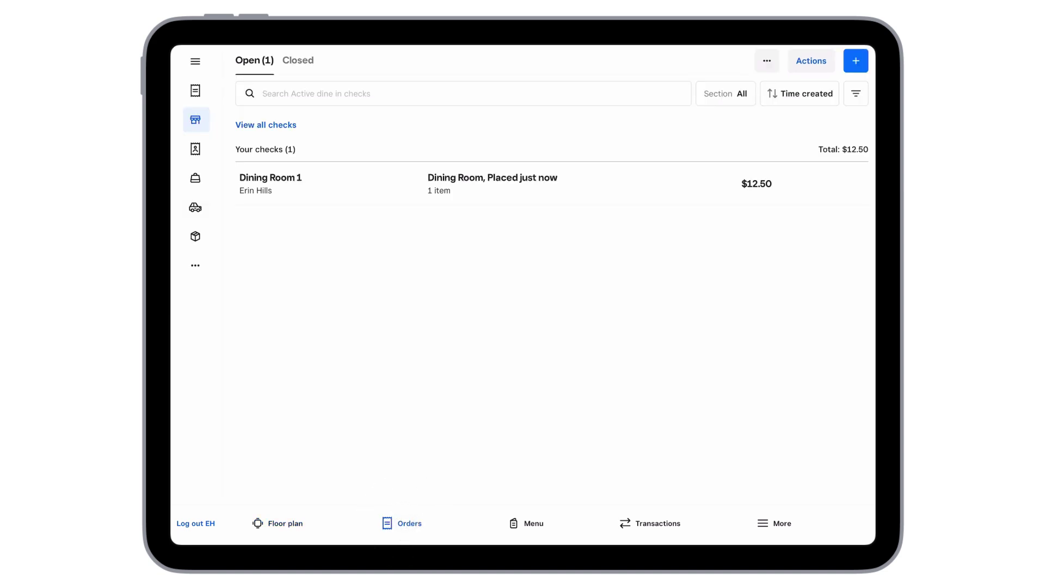
click(279, 523)
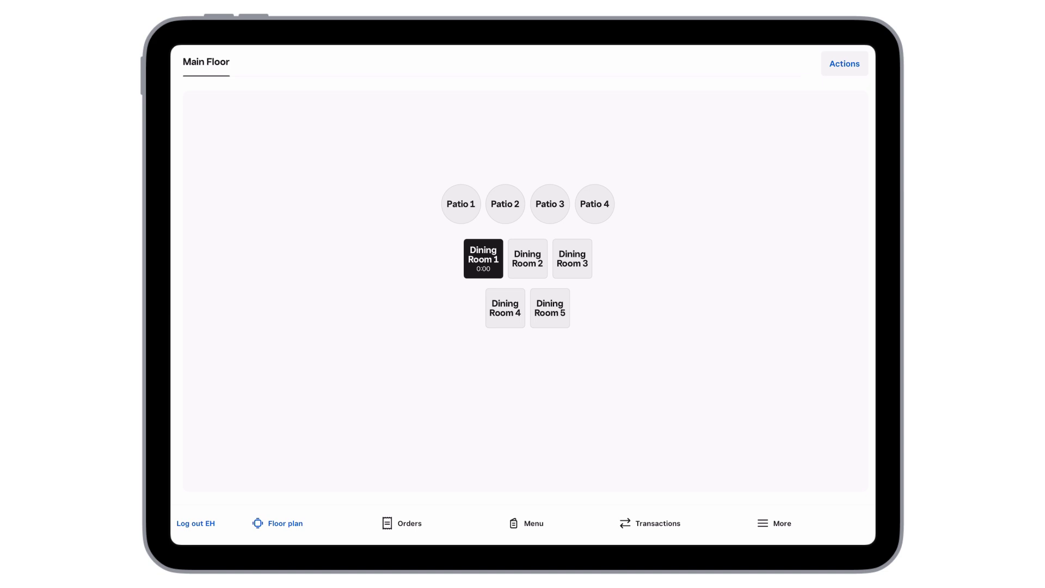
click(482, 258)
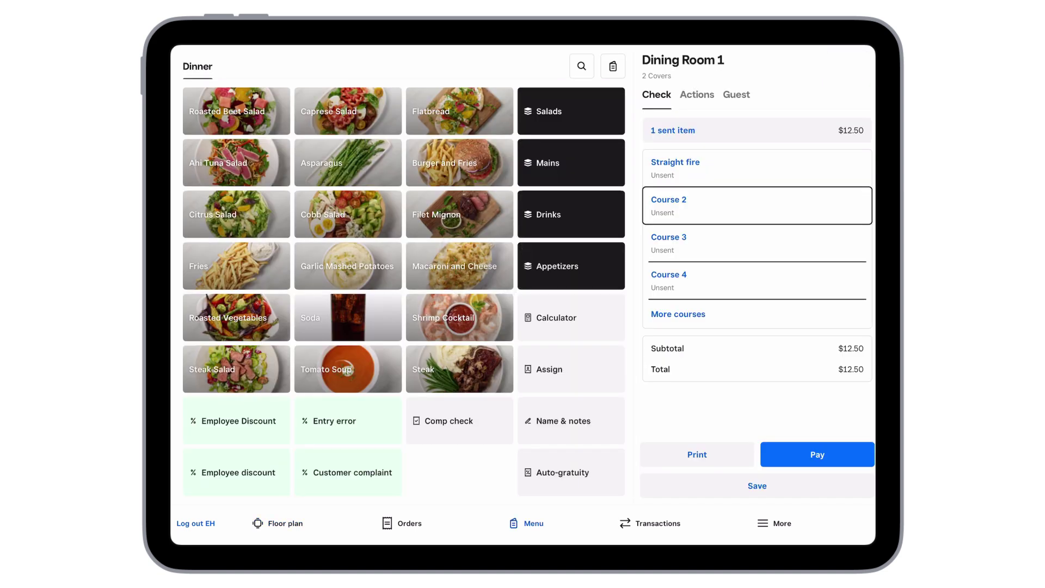
click(700, 452)
click(816, 452)
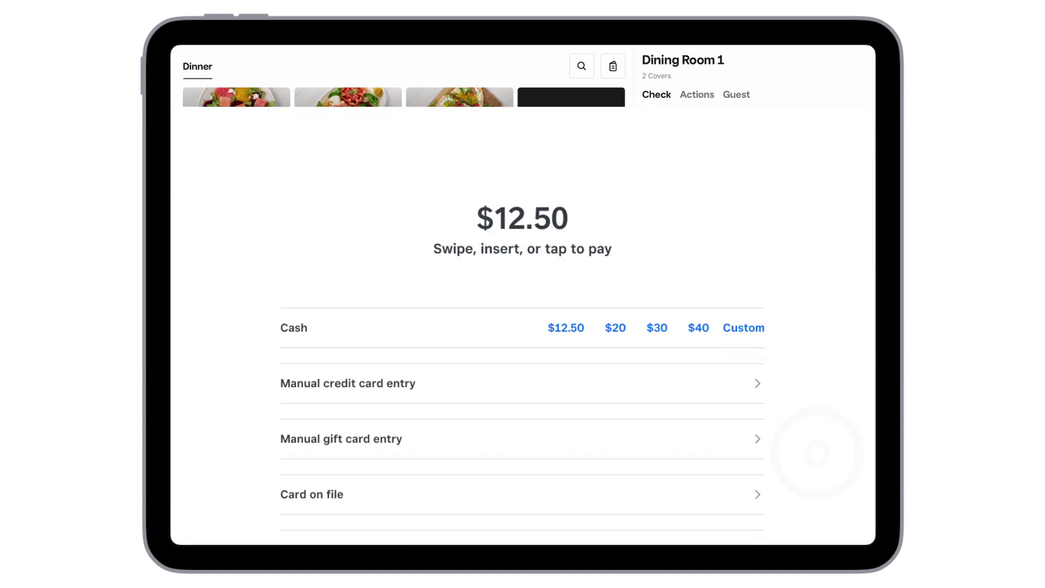